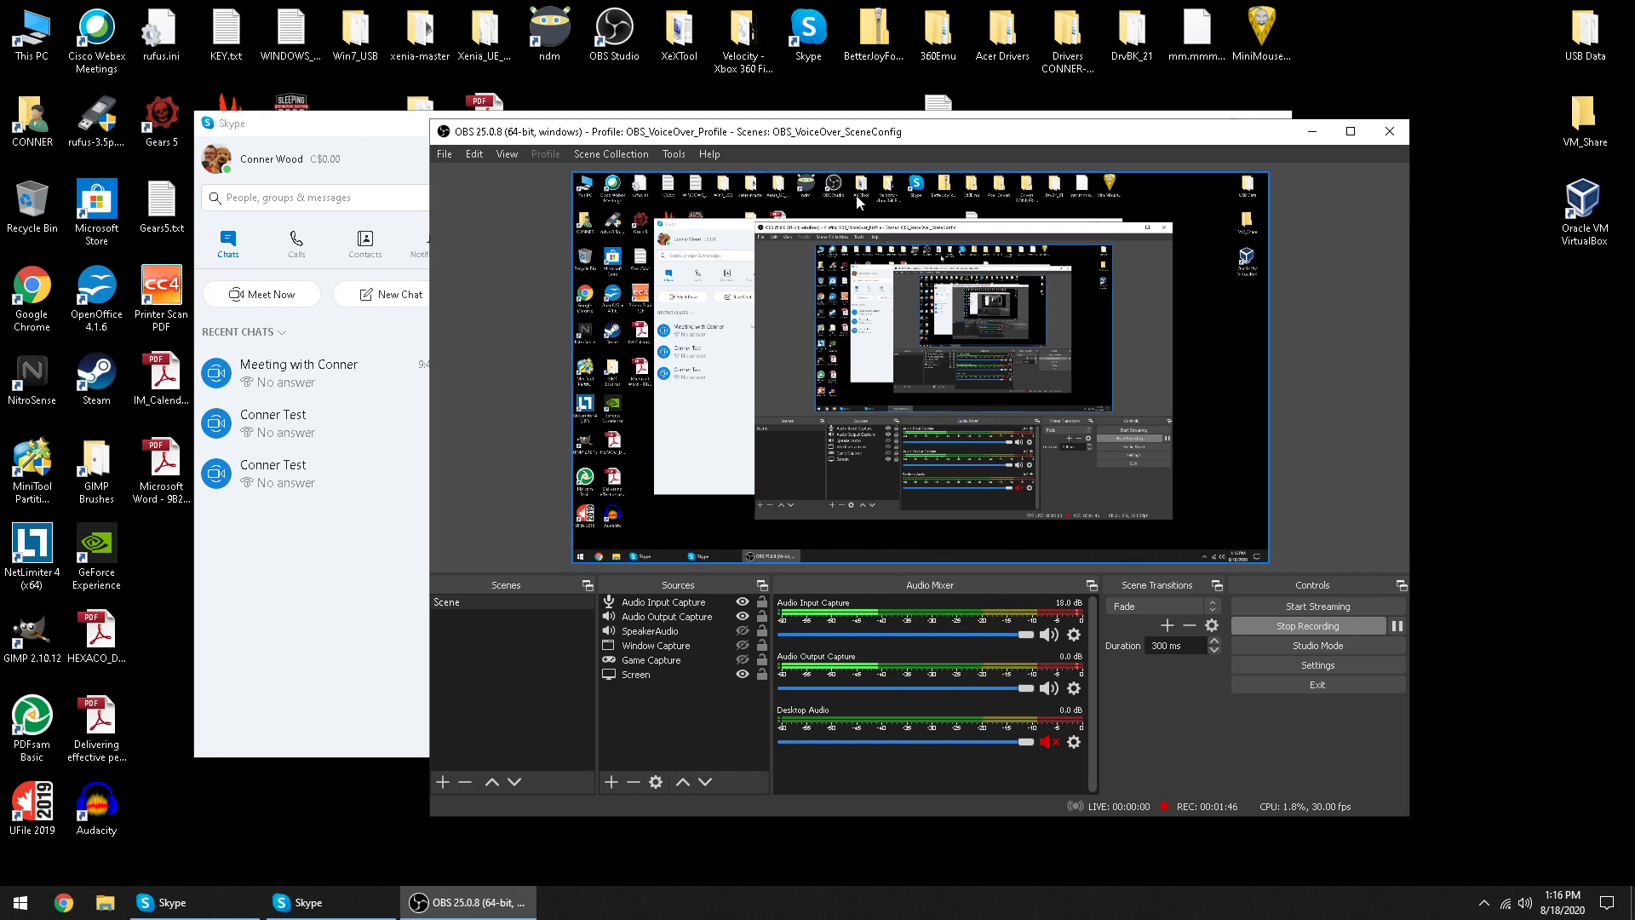
# Step: Open Advanced Audio Properties to review Audio Input Capture at 18.0 dB, mono, Monitor Only (mute output)
pyautogui.click(474, 154)
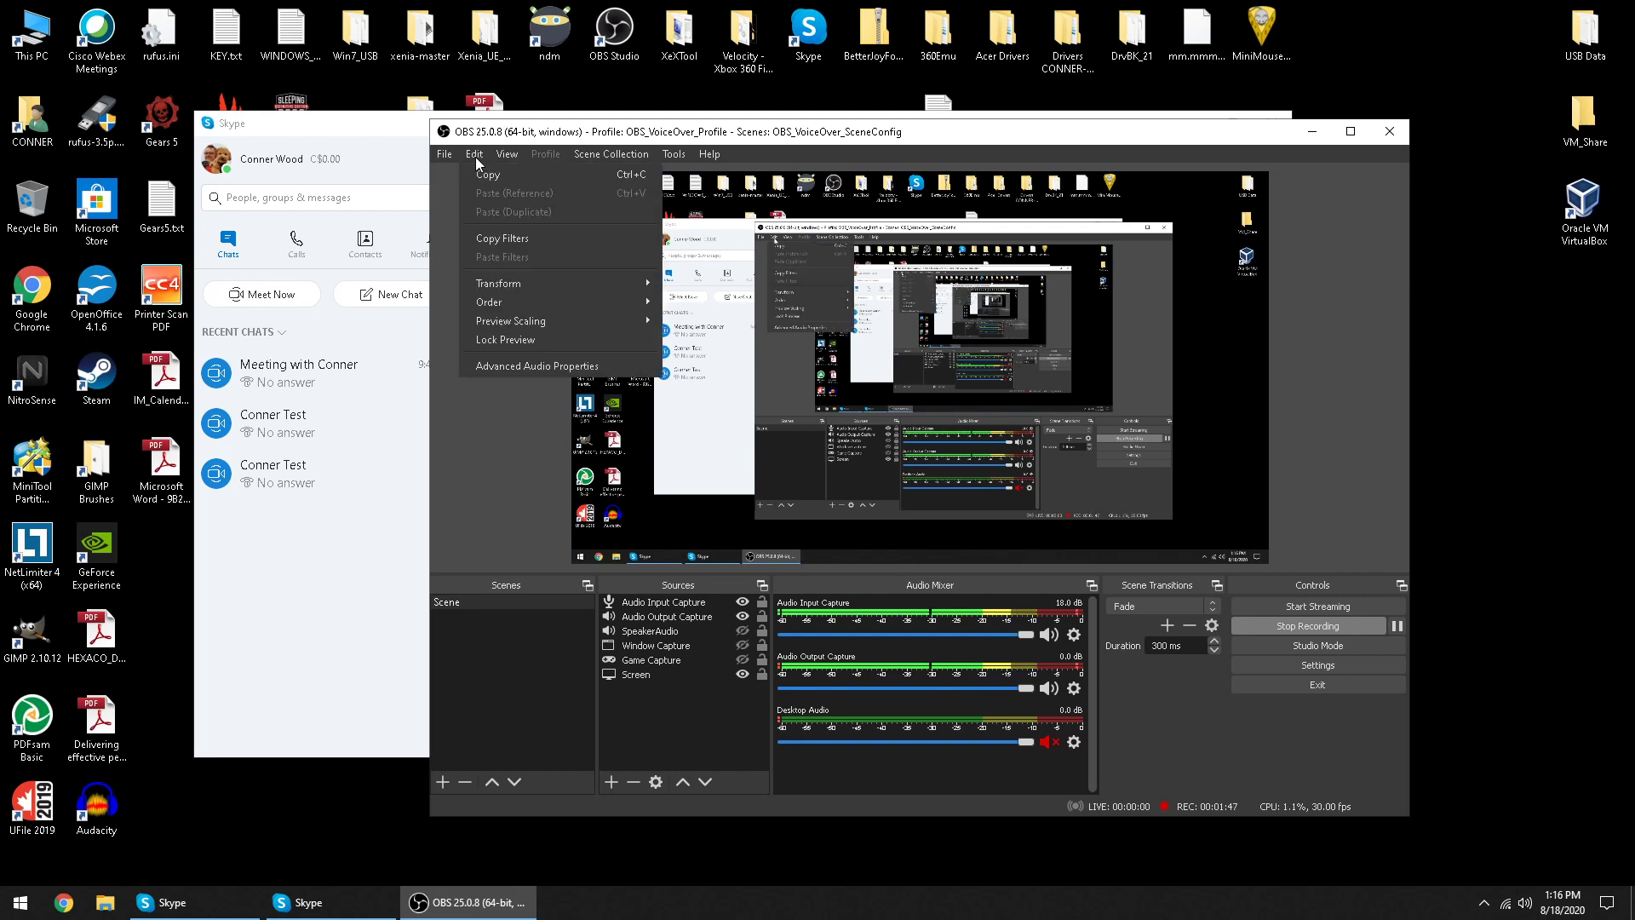
pyautogui.click(539, 366)
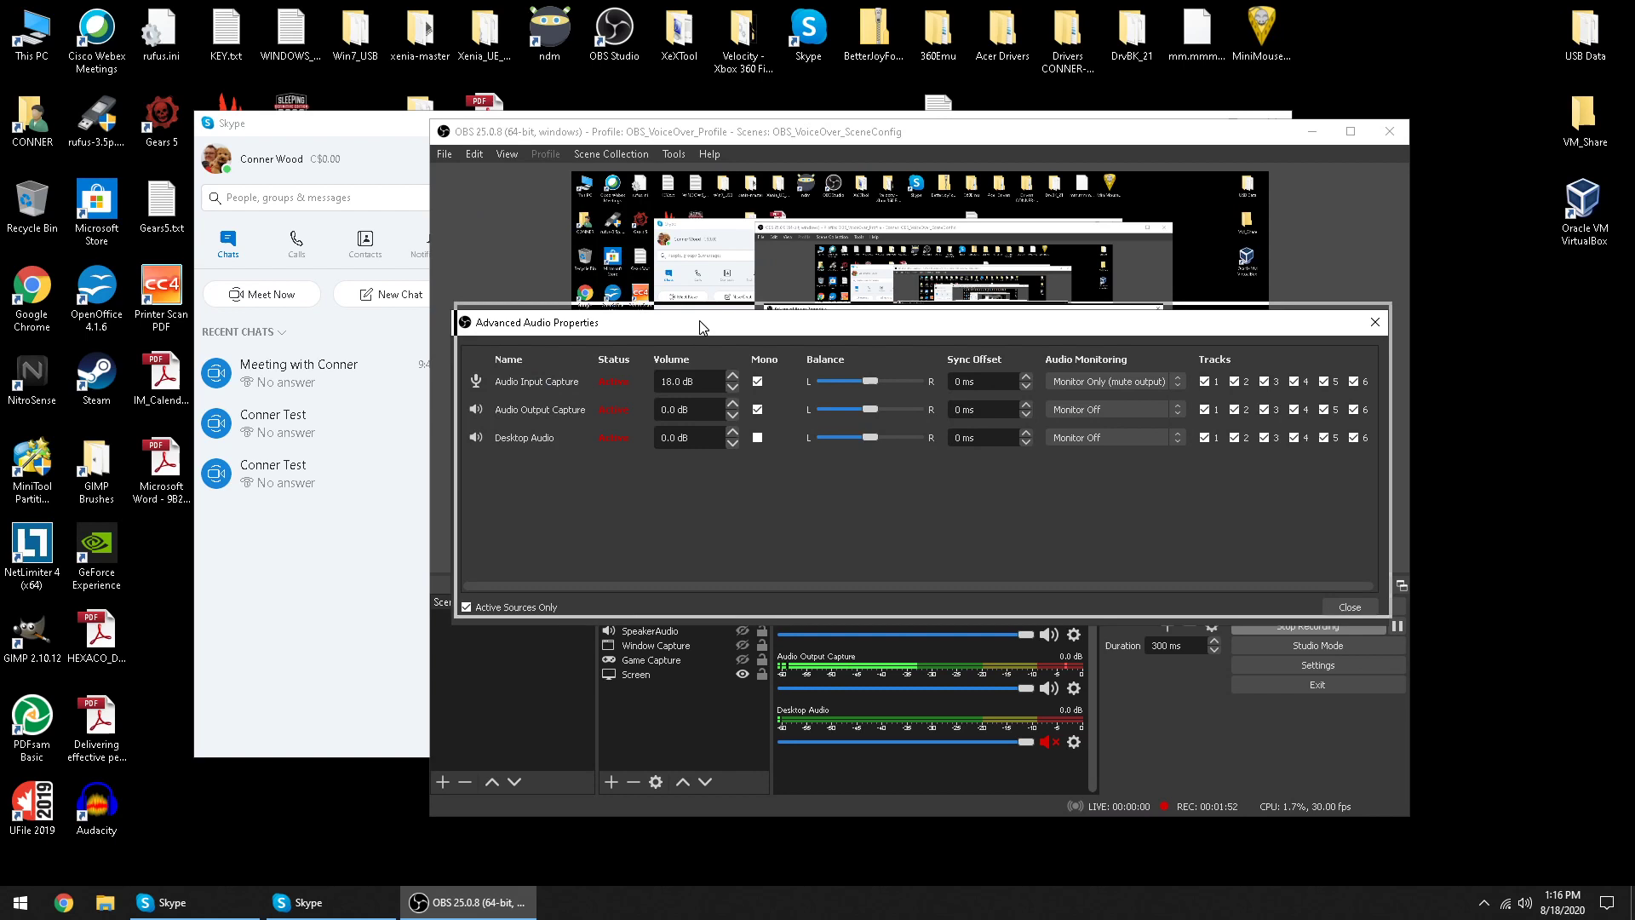
pyautogui.moveTo(698, 320); pyautogui.dragTo(706, 295)
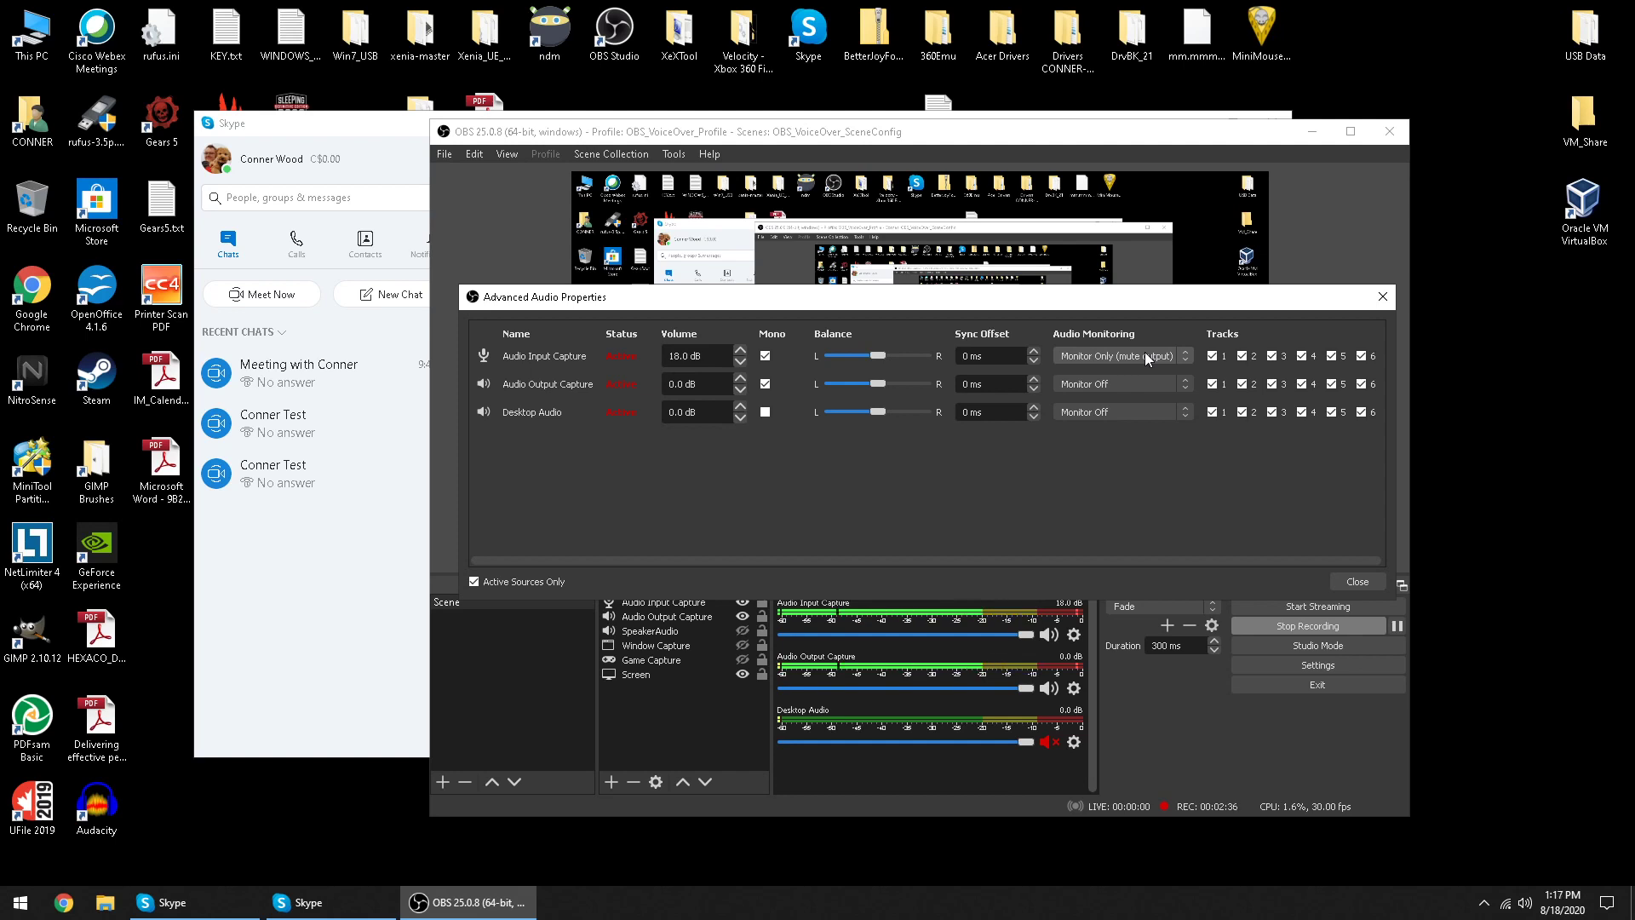
# Step: Close Advanced Audio Properties and confirm Audio Input Capture uses the Yeti Nano Mic
pyautogui.click(1382, 296)
pyautogui.doubleClick(651, 605)
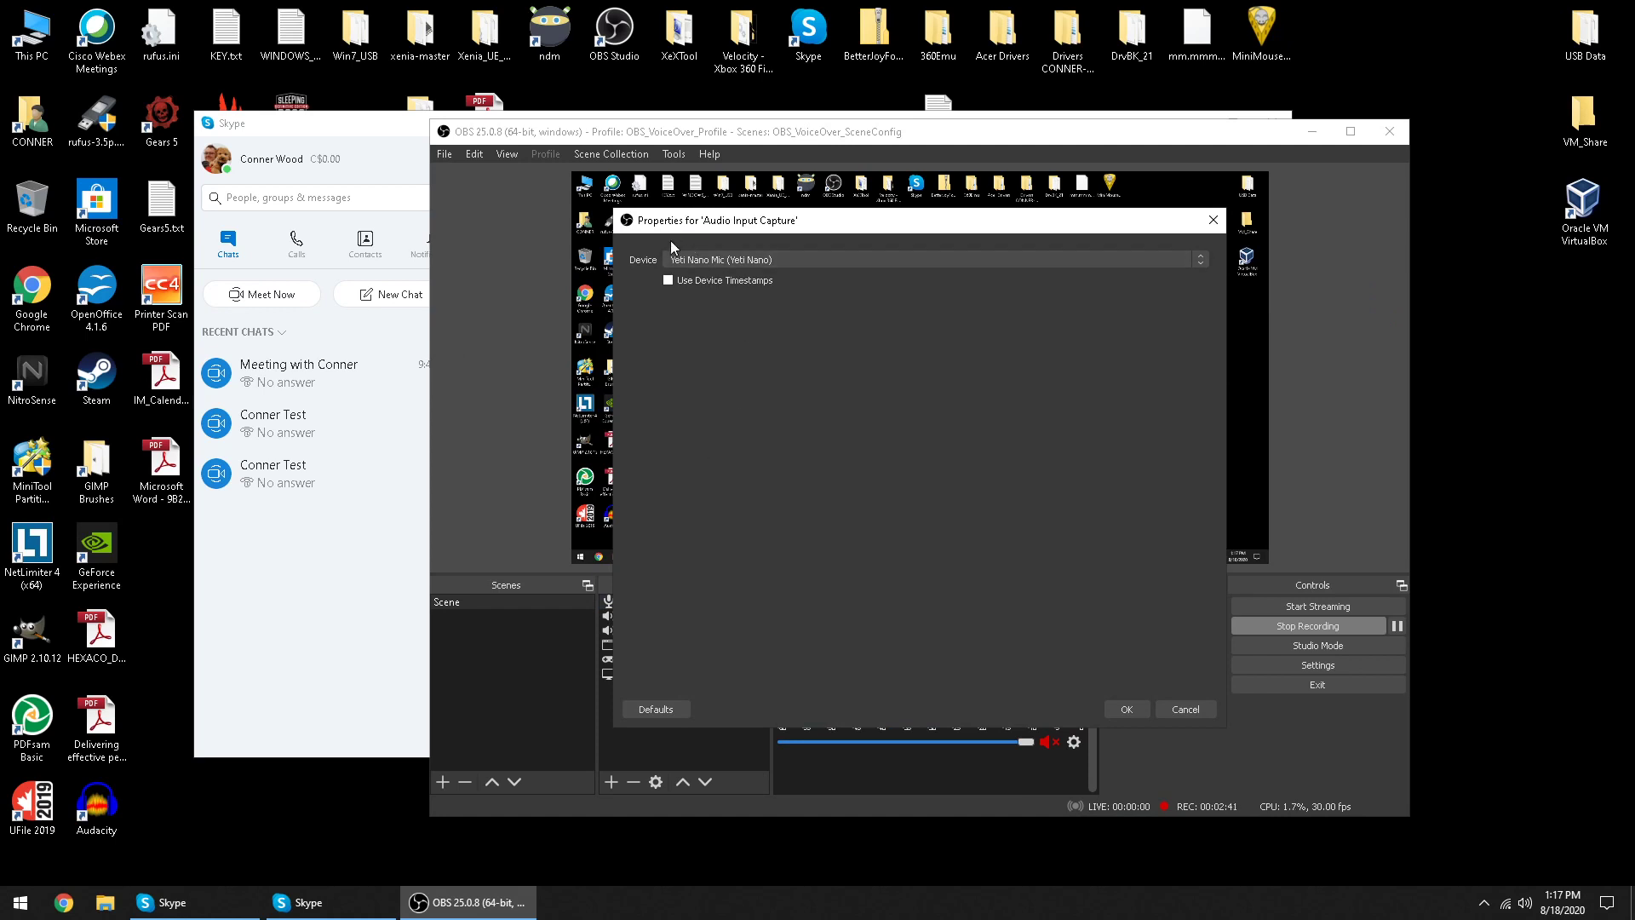
pyautogui.click(1213, 220)
# Step: Confirm Audio Output Capture uses CABLE Input, then bring up the Windows Start menu
pyautogui.doubleClick(684, 618)
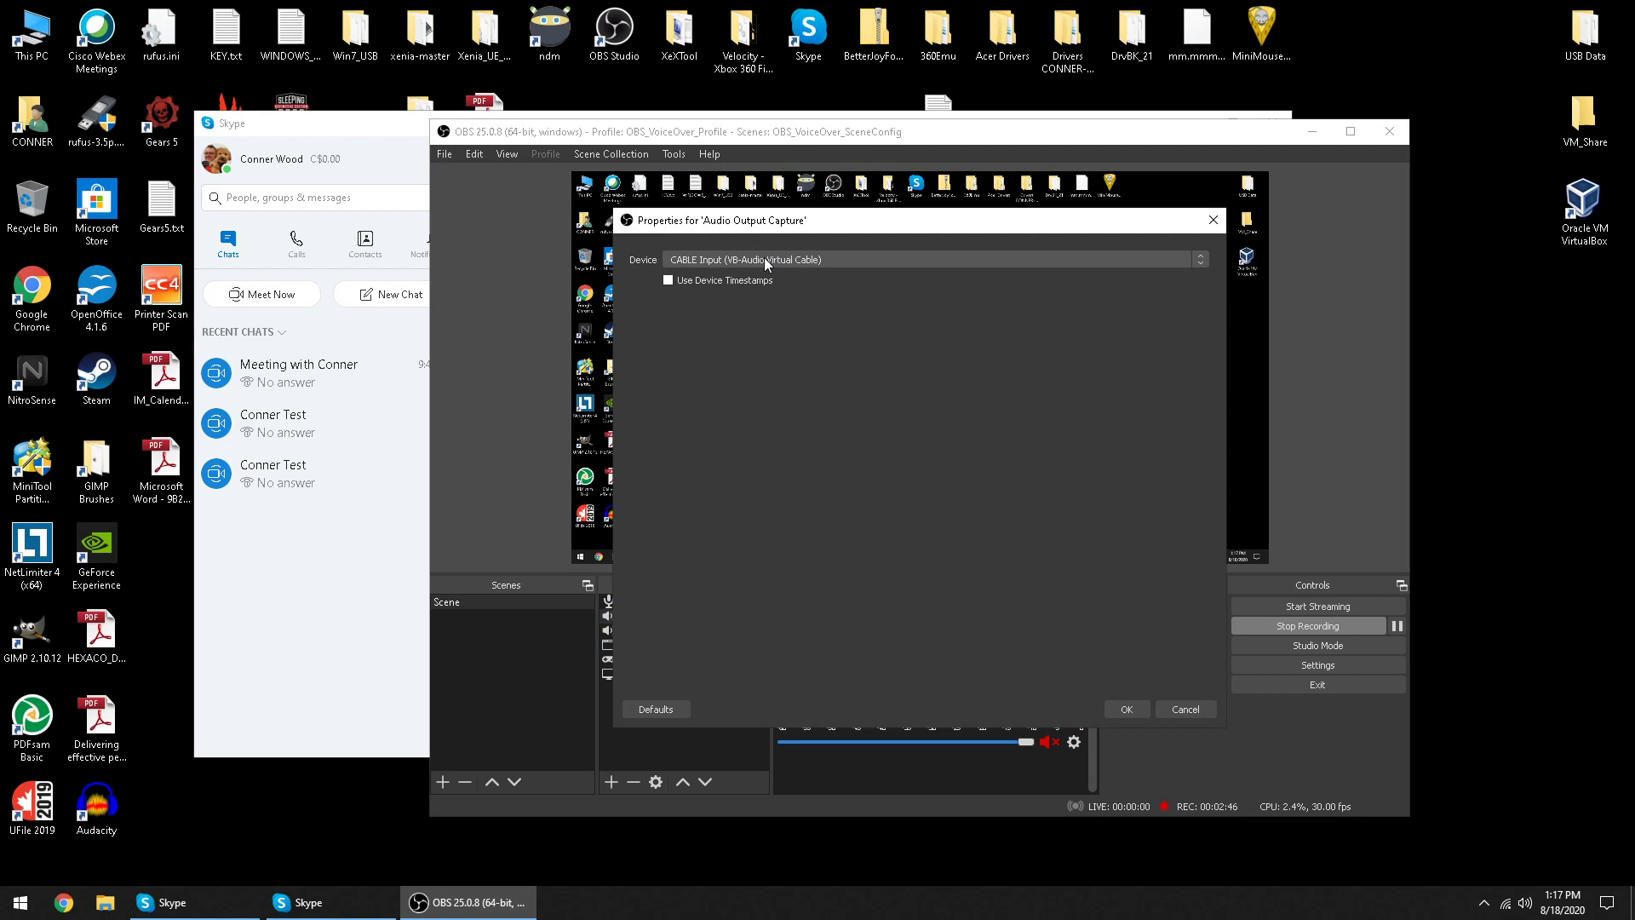
pyautogui.click(1213, 219)
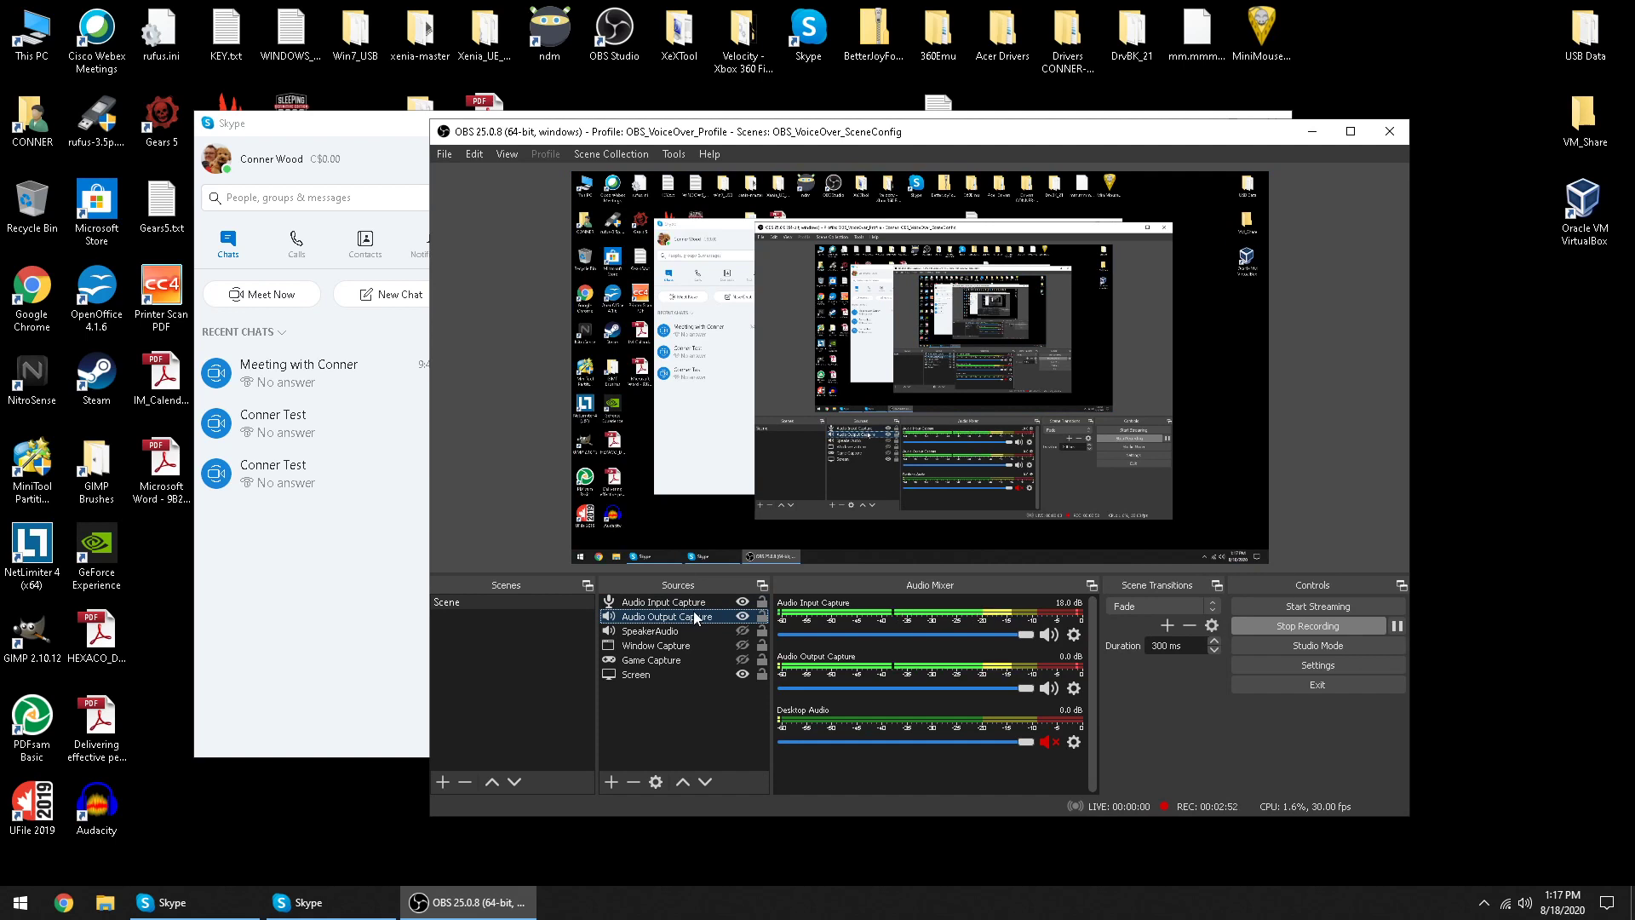
pyautogui.press('super')
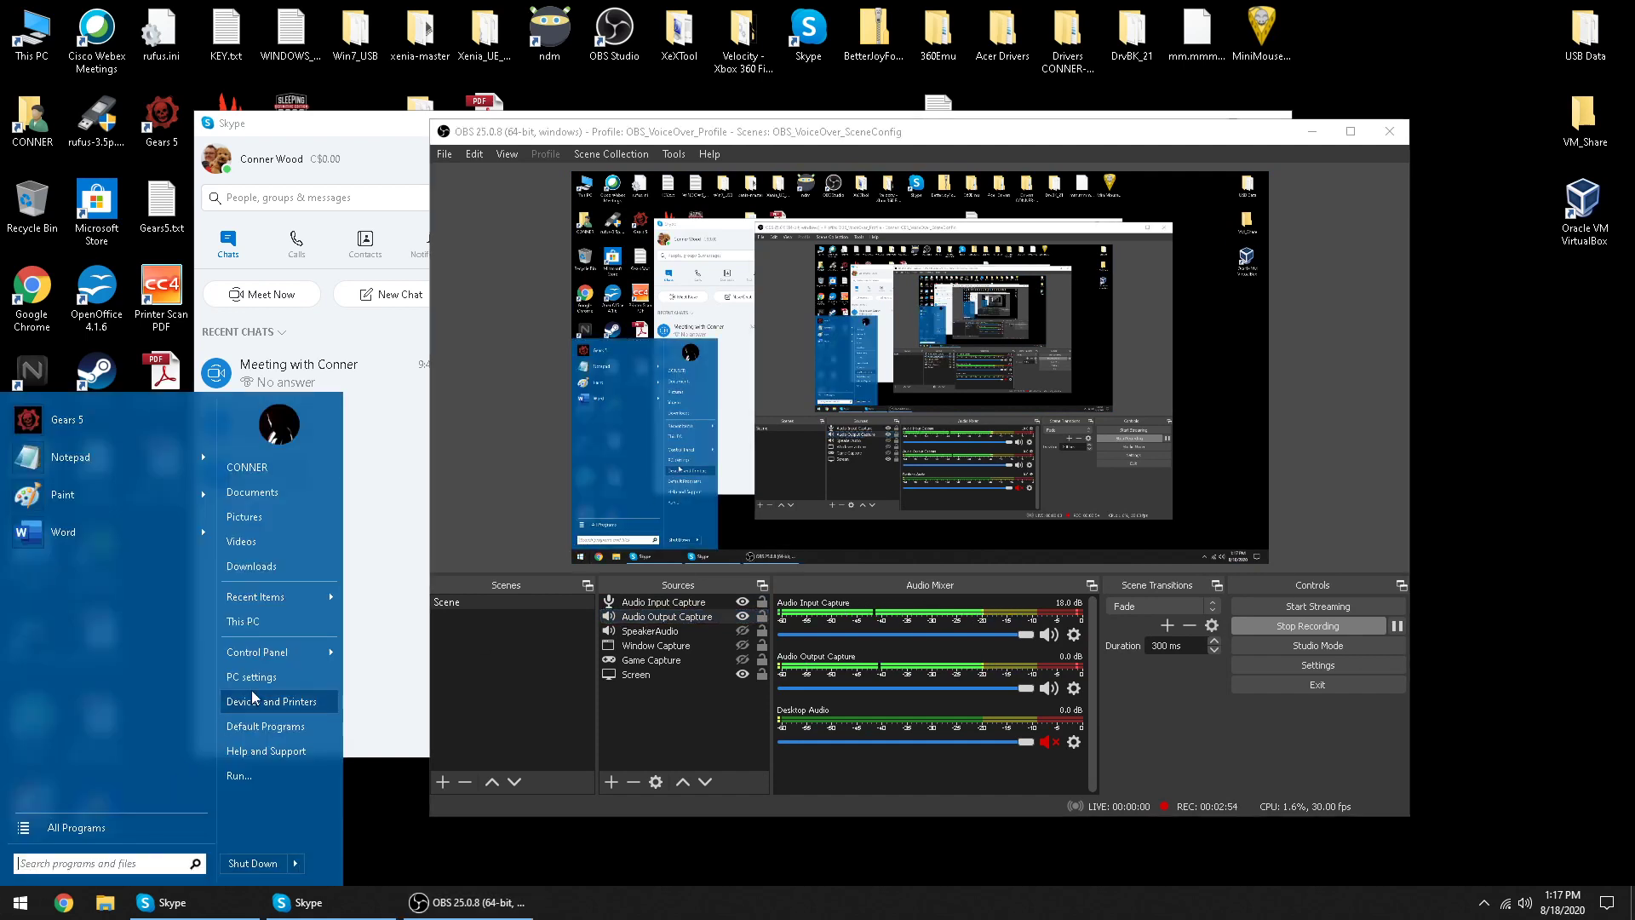
# Step: Open Sound settings from the tray speaker icon; check Realtek speakers output and CABLE Output input
pyautogui.click(1518, 906)
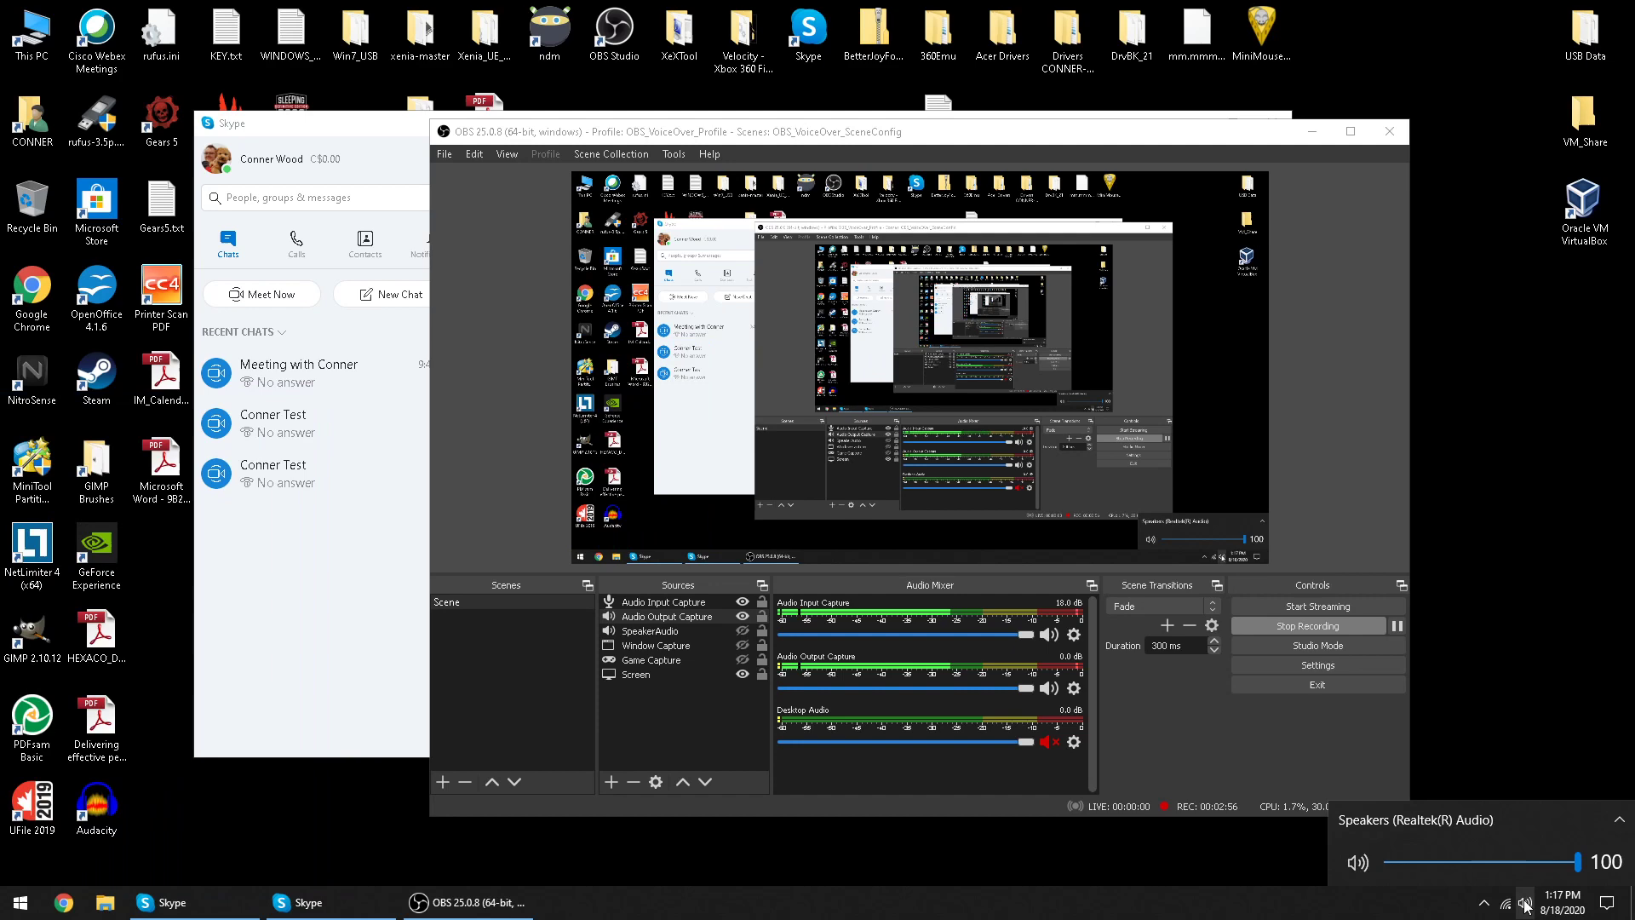
pyautogui.rightClick(1518, 905)
pyautogui.click(1494, 770)
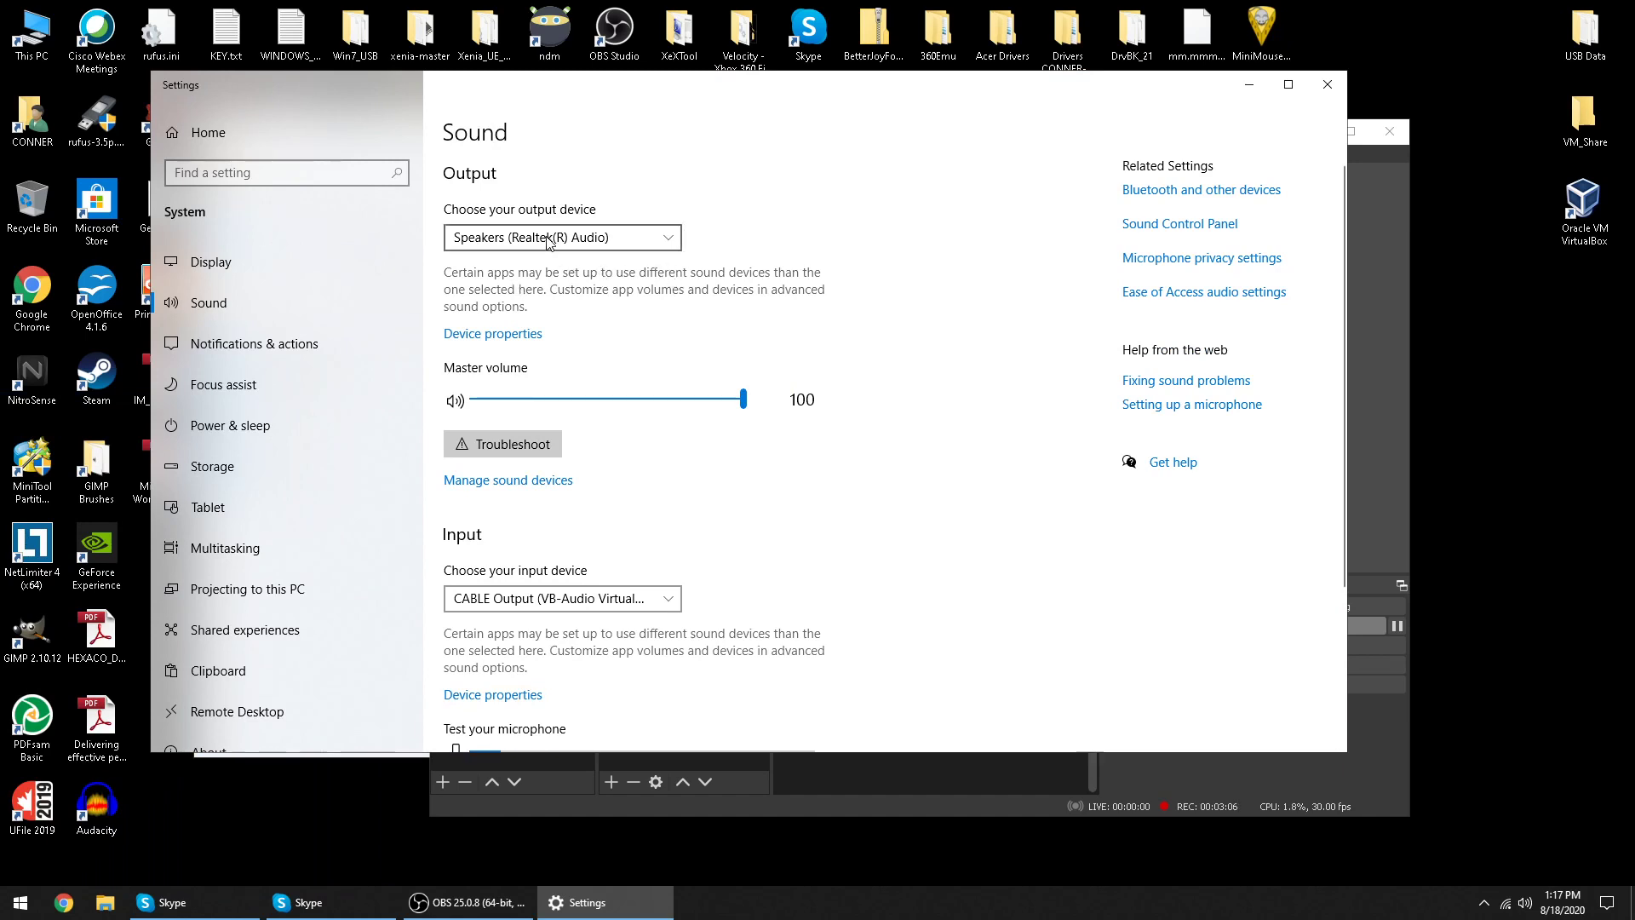
pyautogui.scroll(-1, 502, 400)
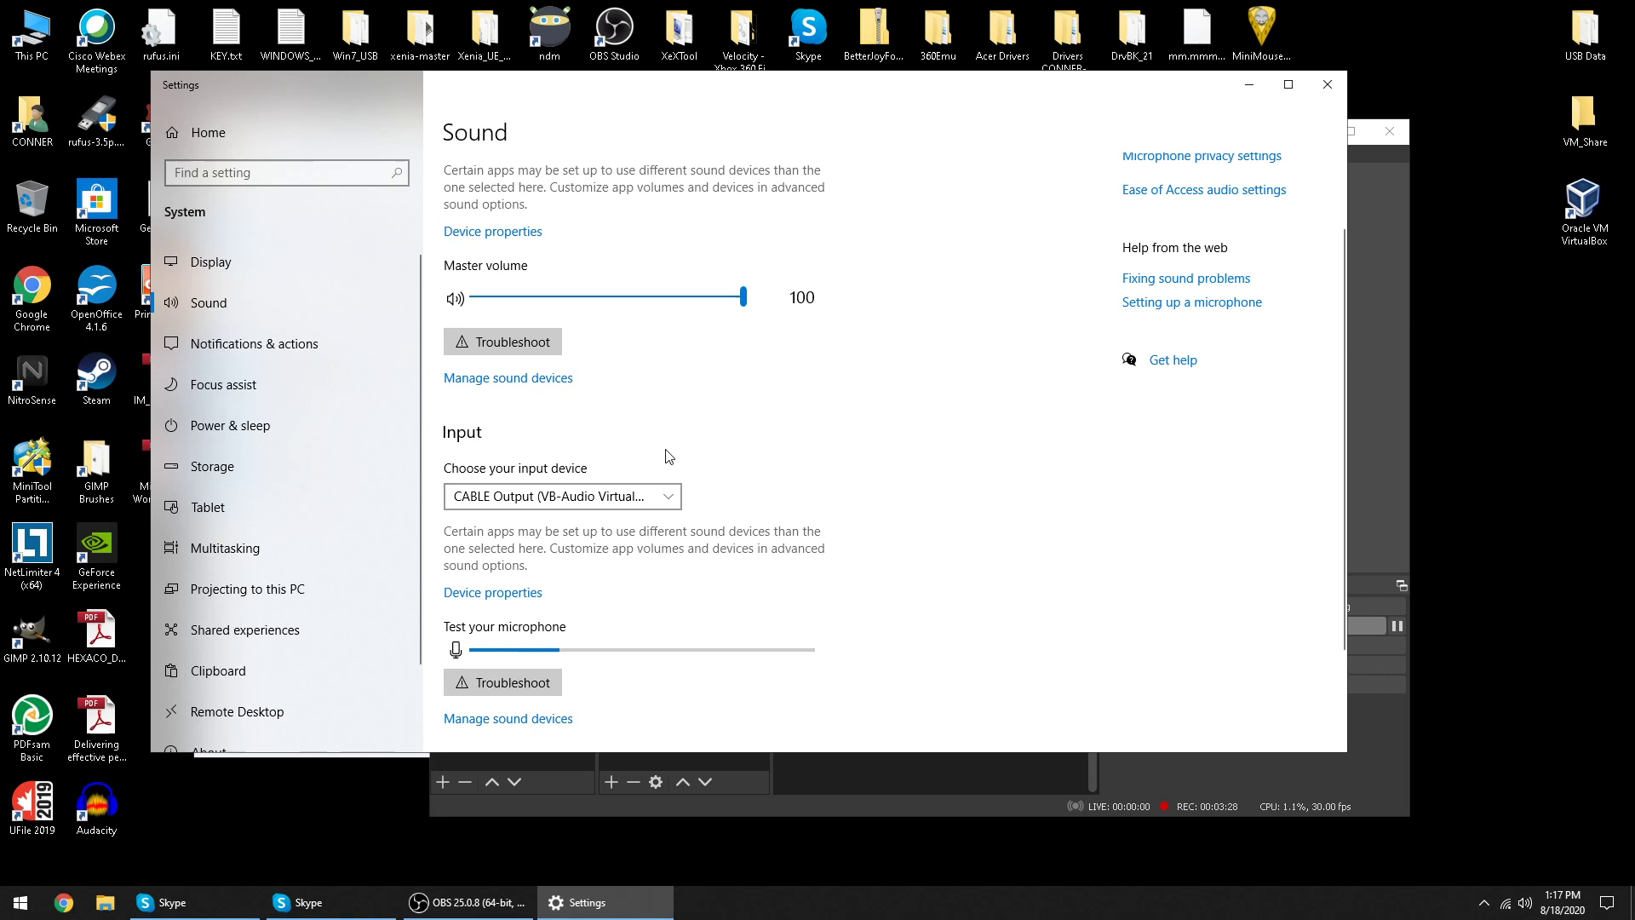
pyautogui.scroll(2, 641, 534)
pyautogui.scroll(1, 642, 534)
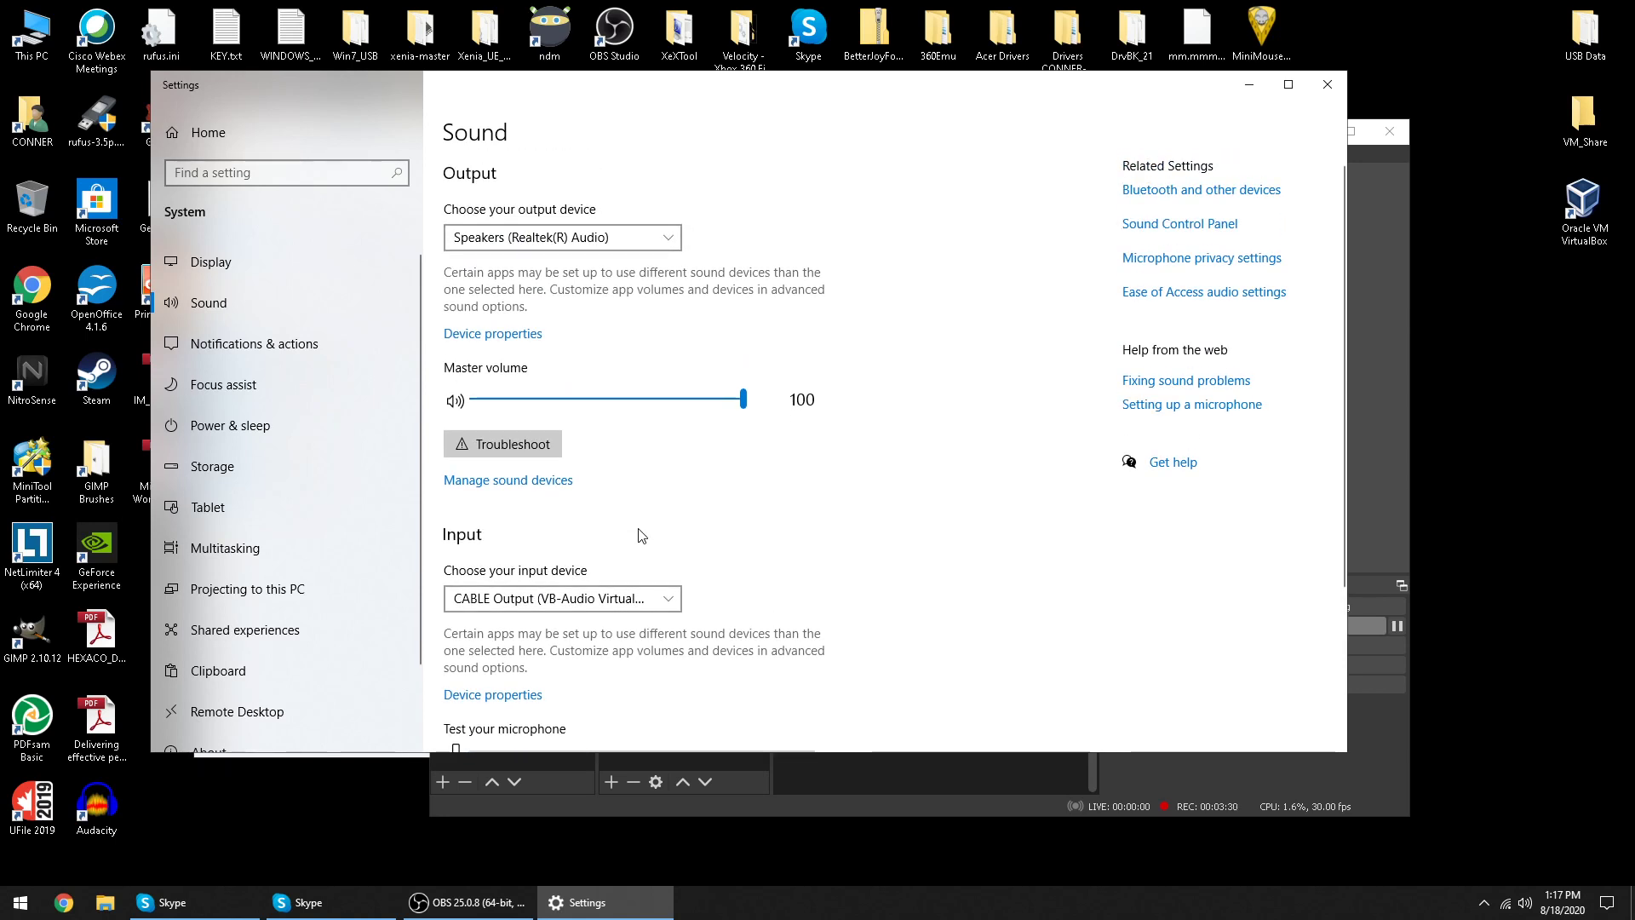
# Step: Open the classic Sound Control Panel, close Settings, and place it beside Skype's audio settings
pyautogui.click(1208, 225)
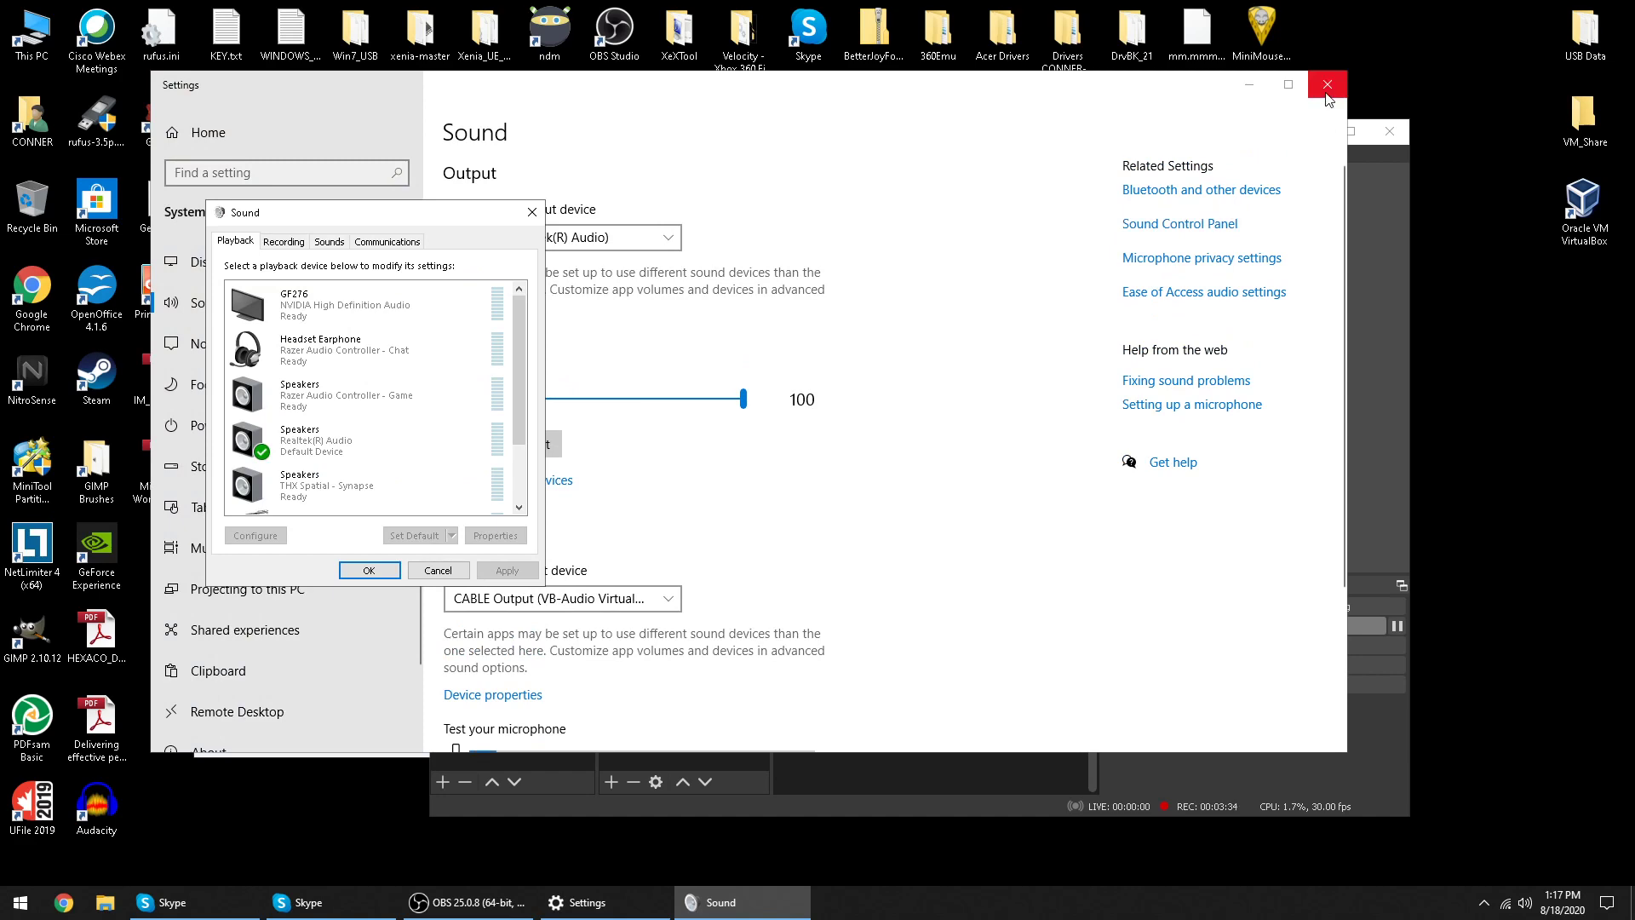
pyautogui.click(1325, 94)
pyautogui.moveTo(329, 221)
pyautogui.mouseDown()
pyautogui.moveTo(625, 266)
pyautogui.moveTo(310, 217)
pyautogui.mouseUp()
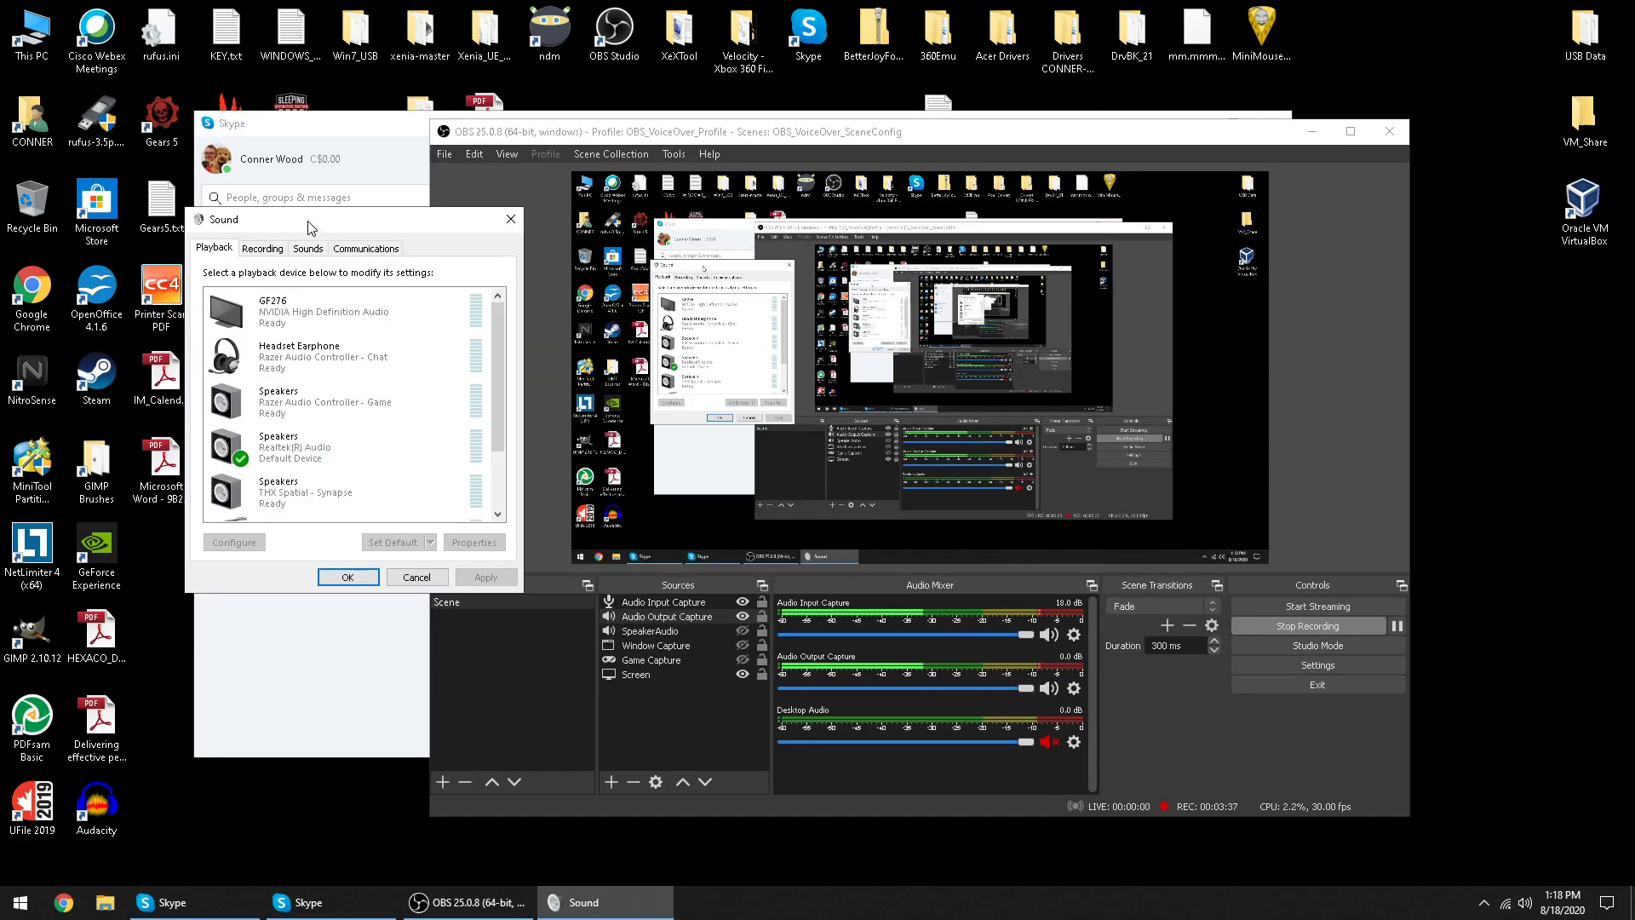
pyautogui.click(1312, 131)
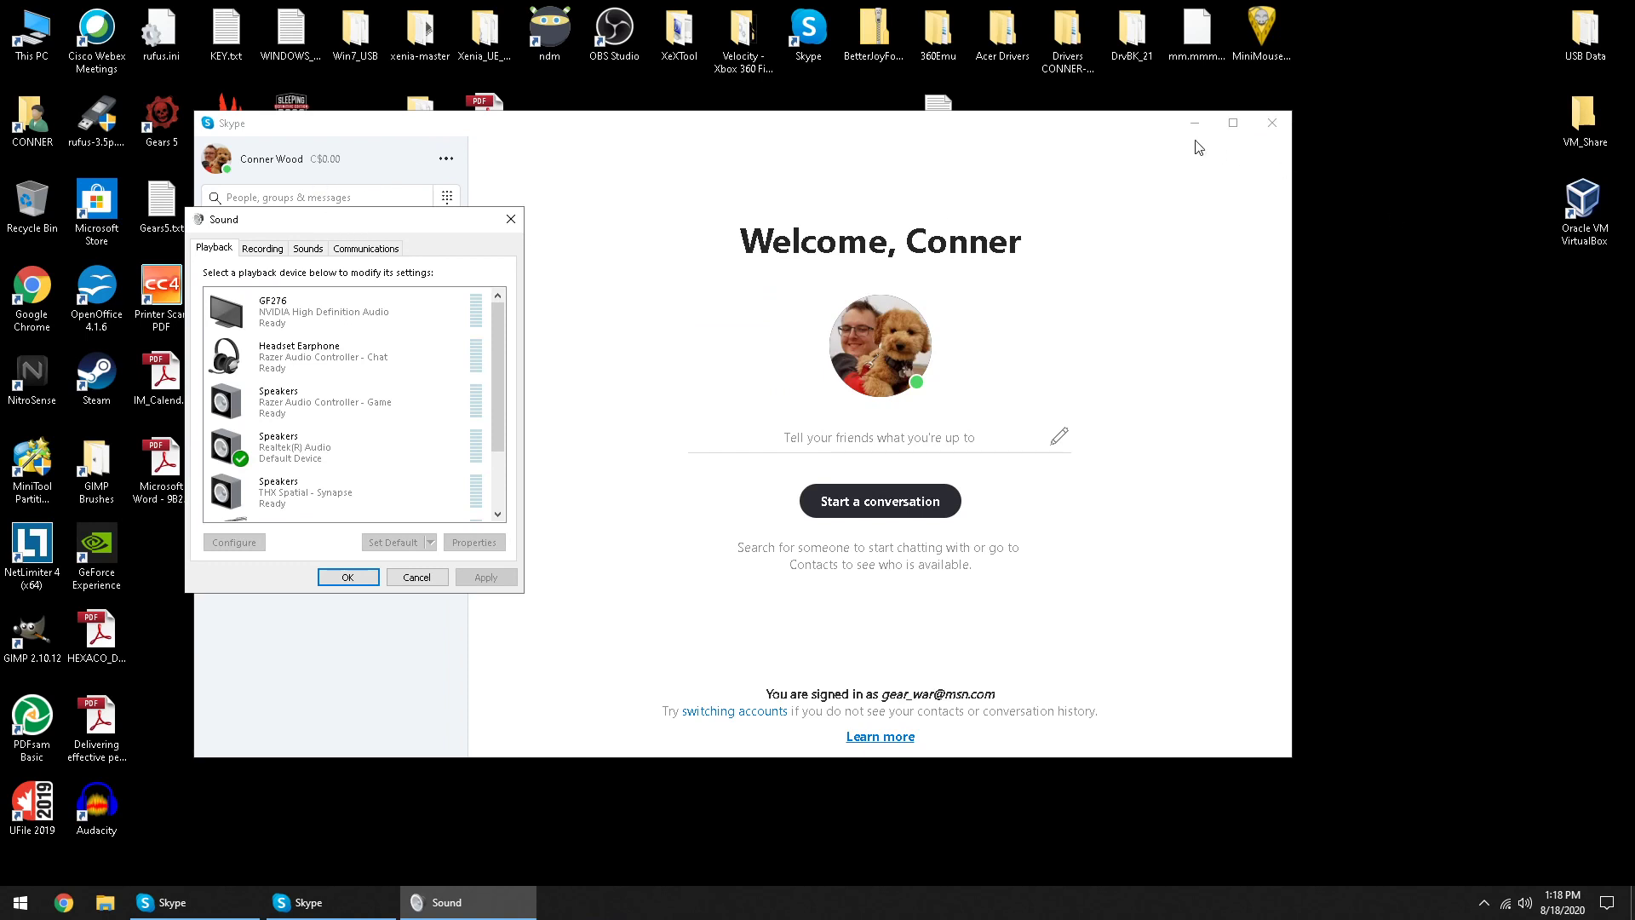
pyautogui.click(1194, 123)
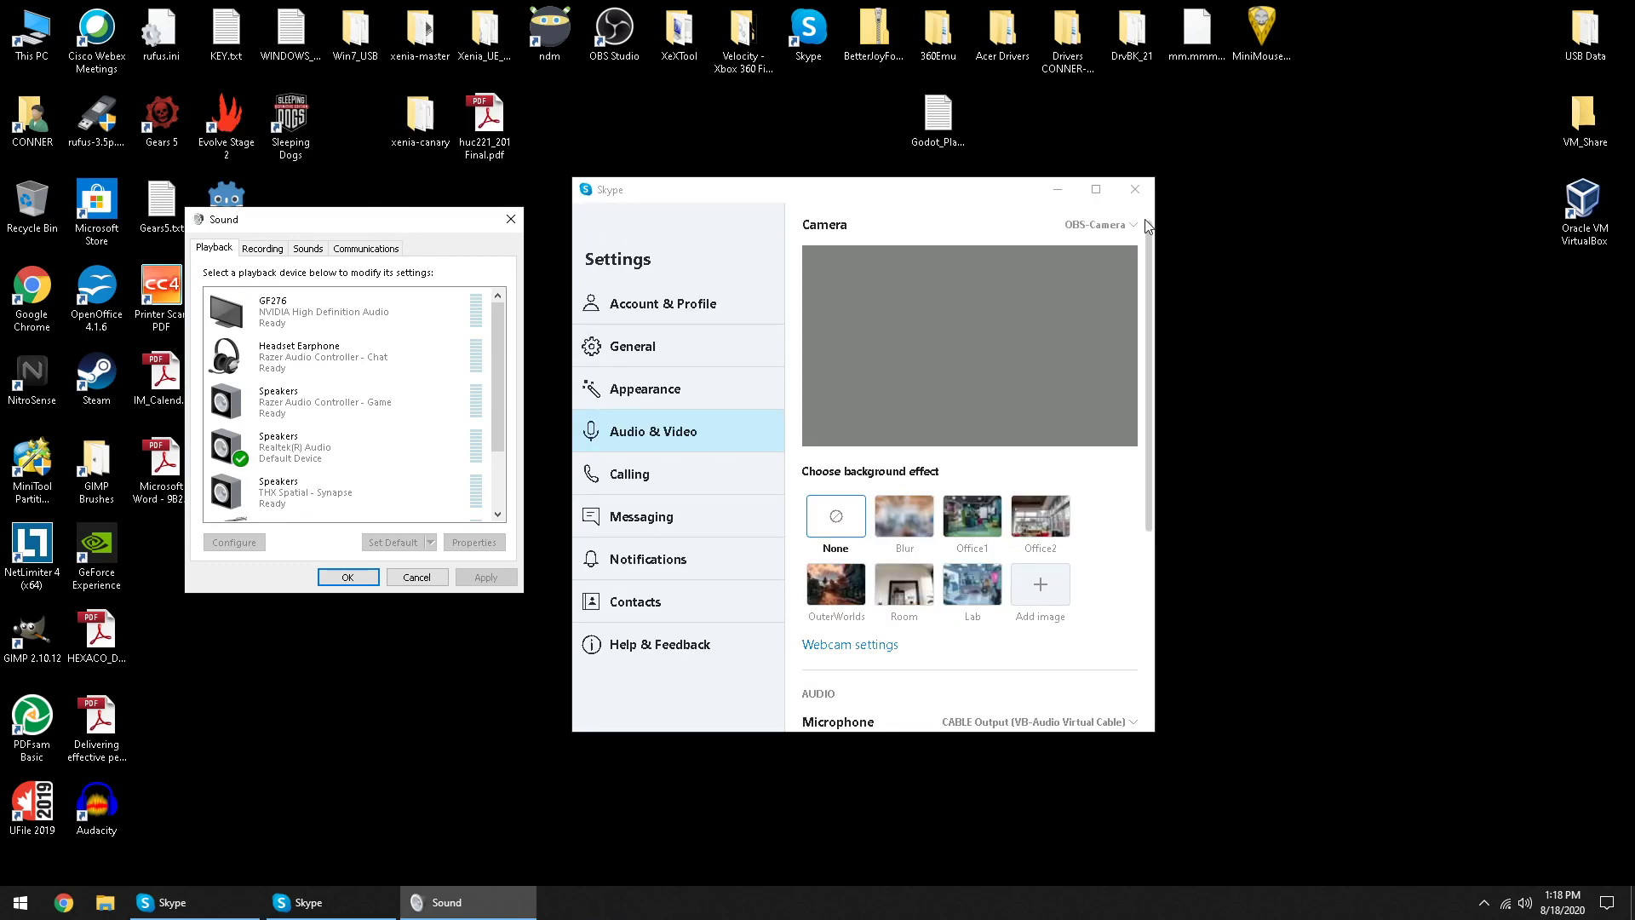
pyautogui.moveTo(357, 225); pyautogui.dragTo(401, 226)
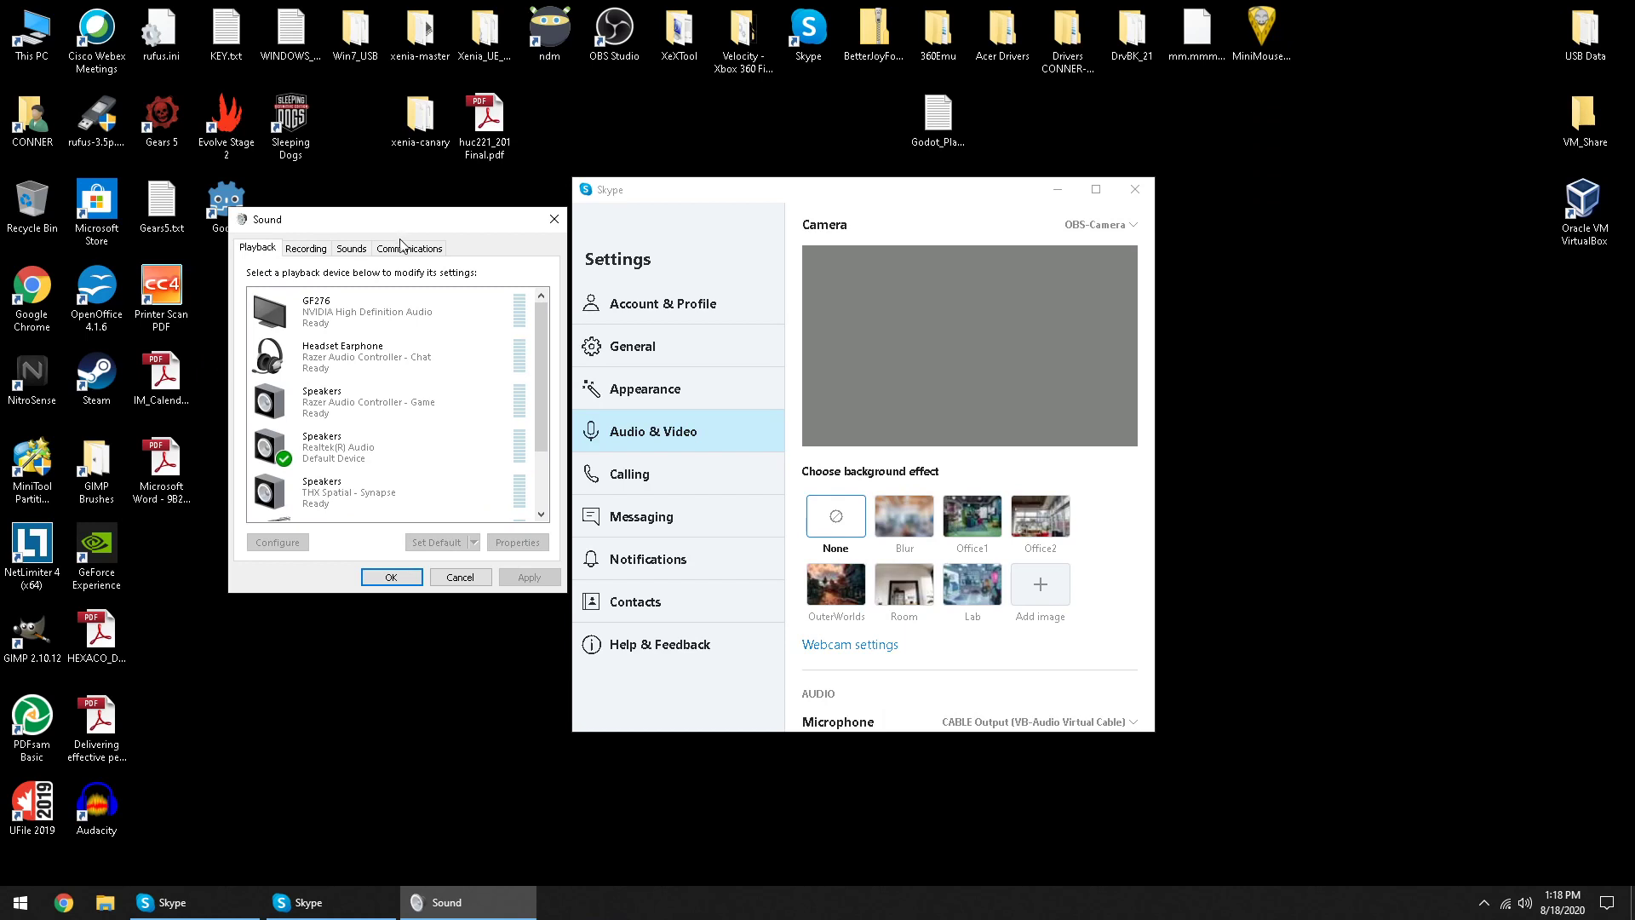
# Step: Inspect the Realtek Speakers (default) and CABLE Input playback devices, then select CABLE Input
pyautogui.scroll(-2, 412, 357)
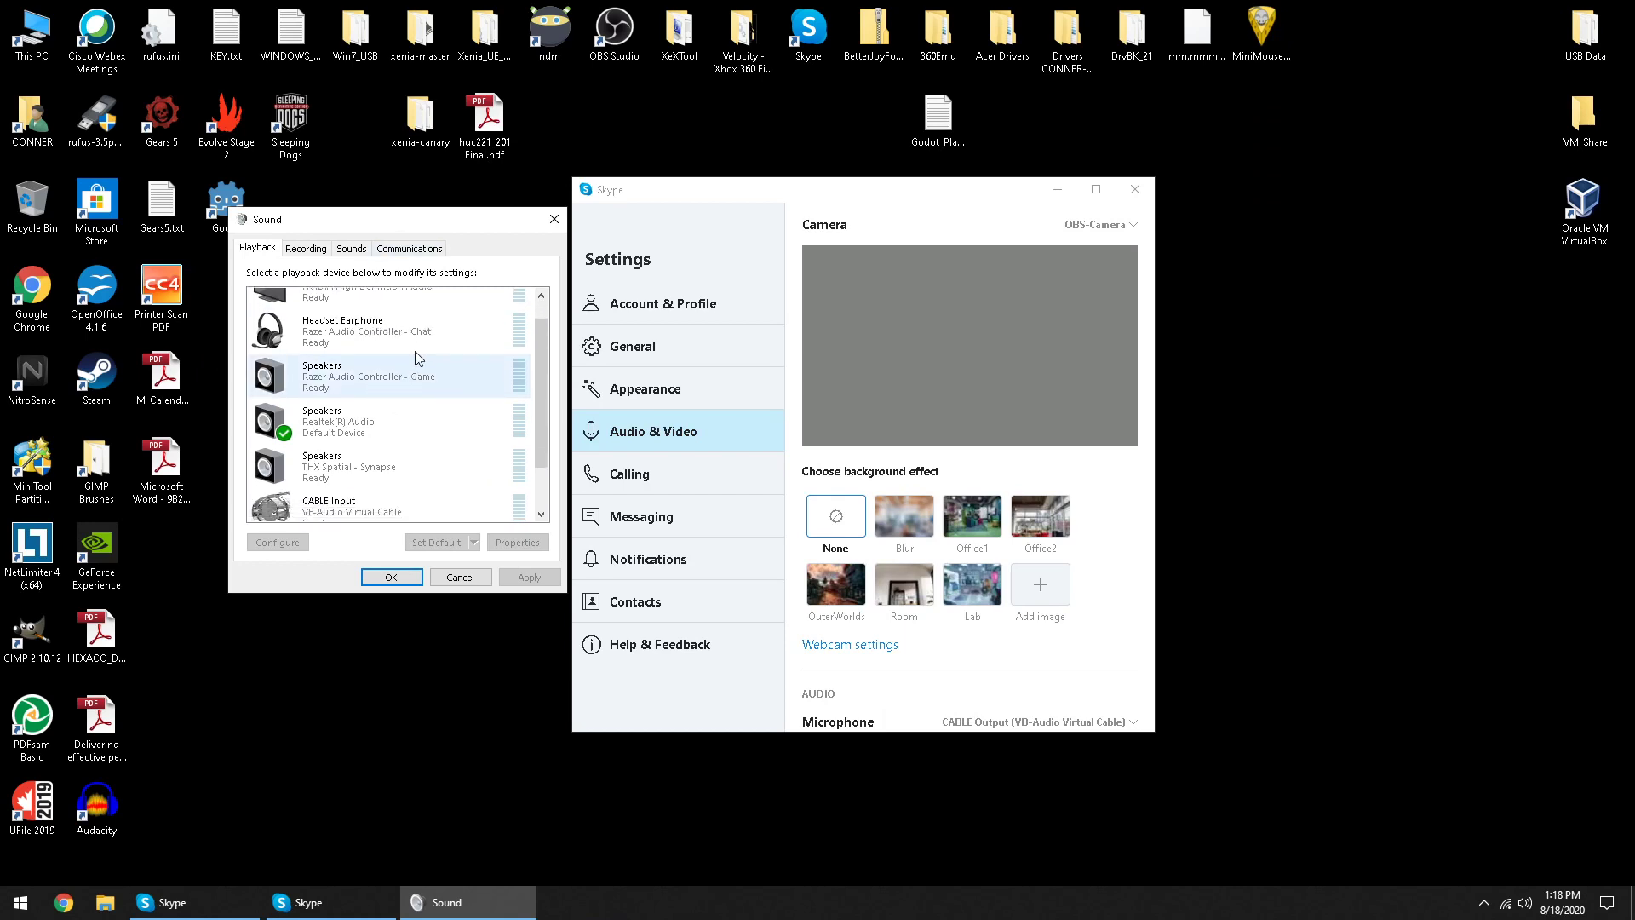
pyautogui.scroll(3, 419, 359)
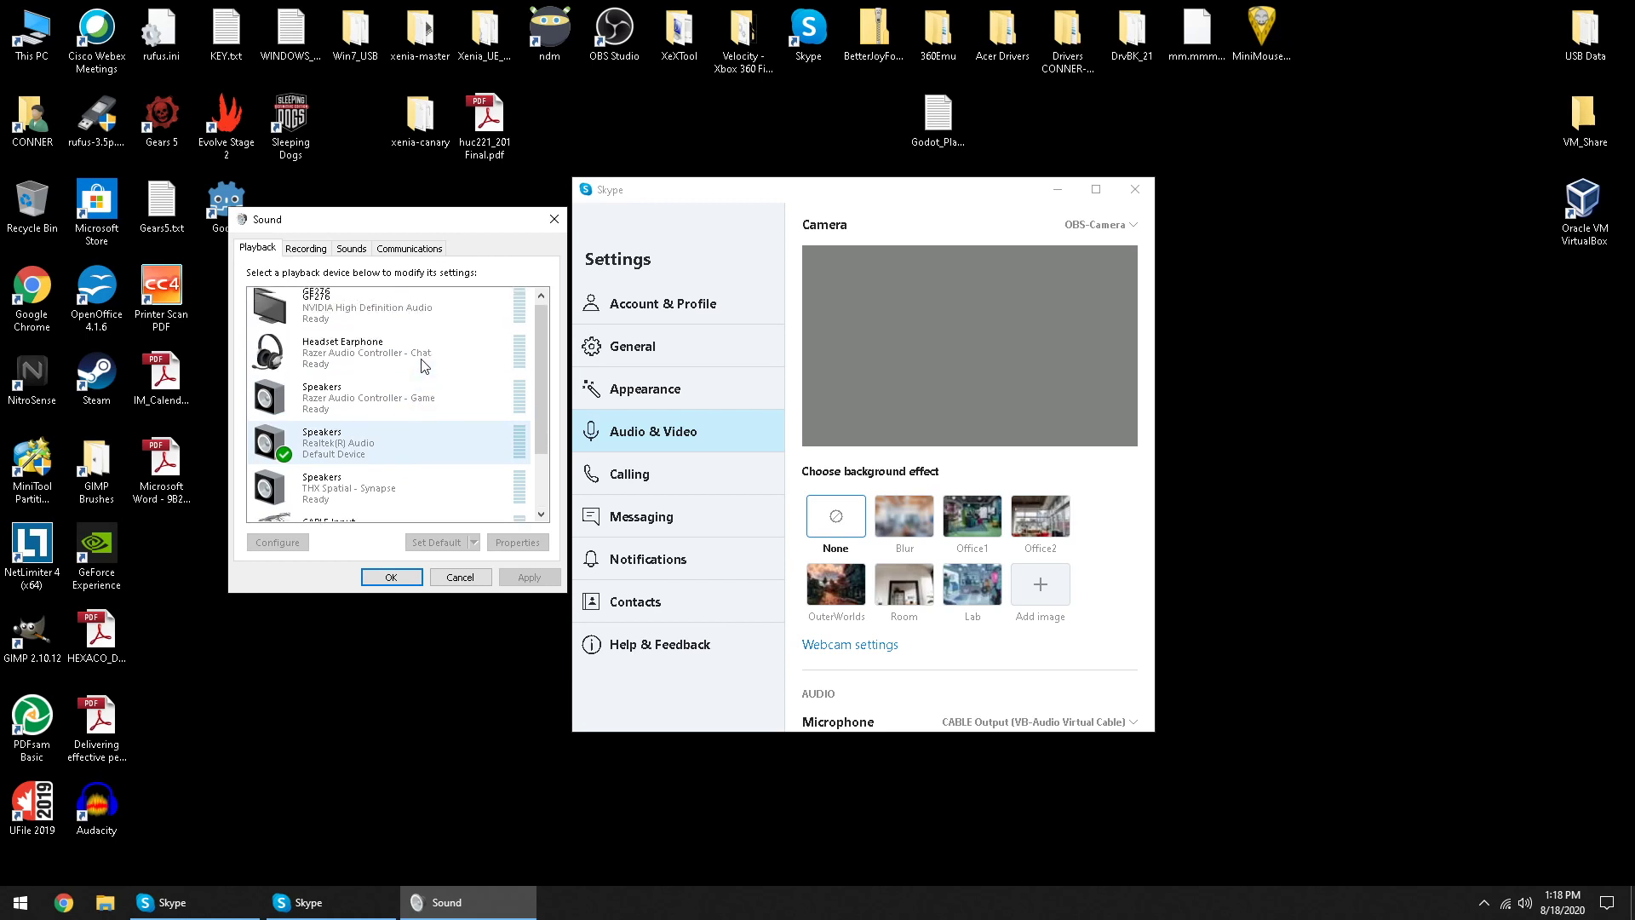
pyautogui.scroll(-2, 345, 375)
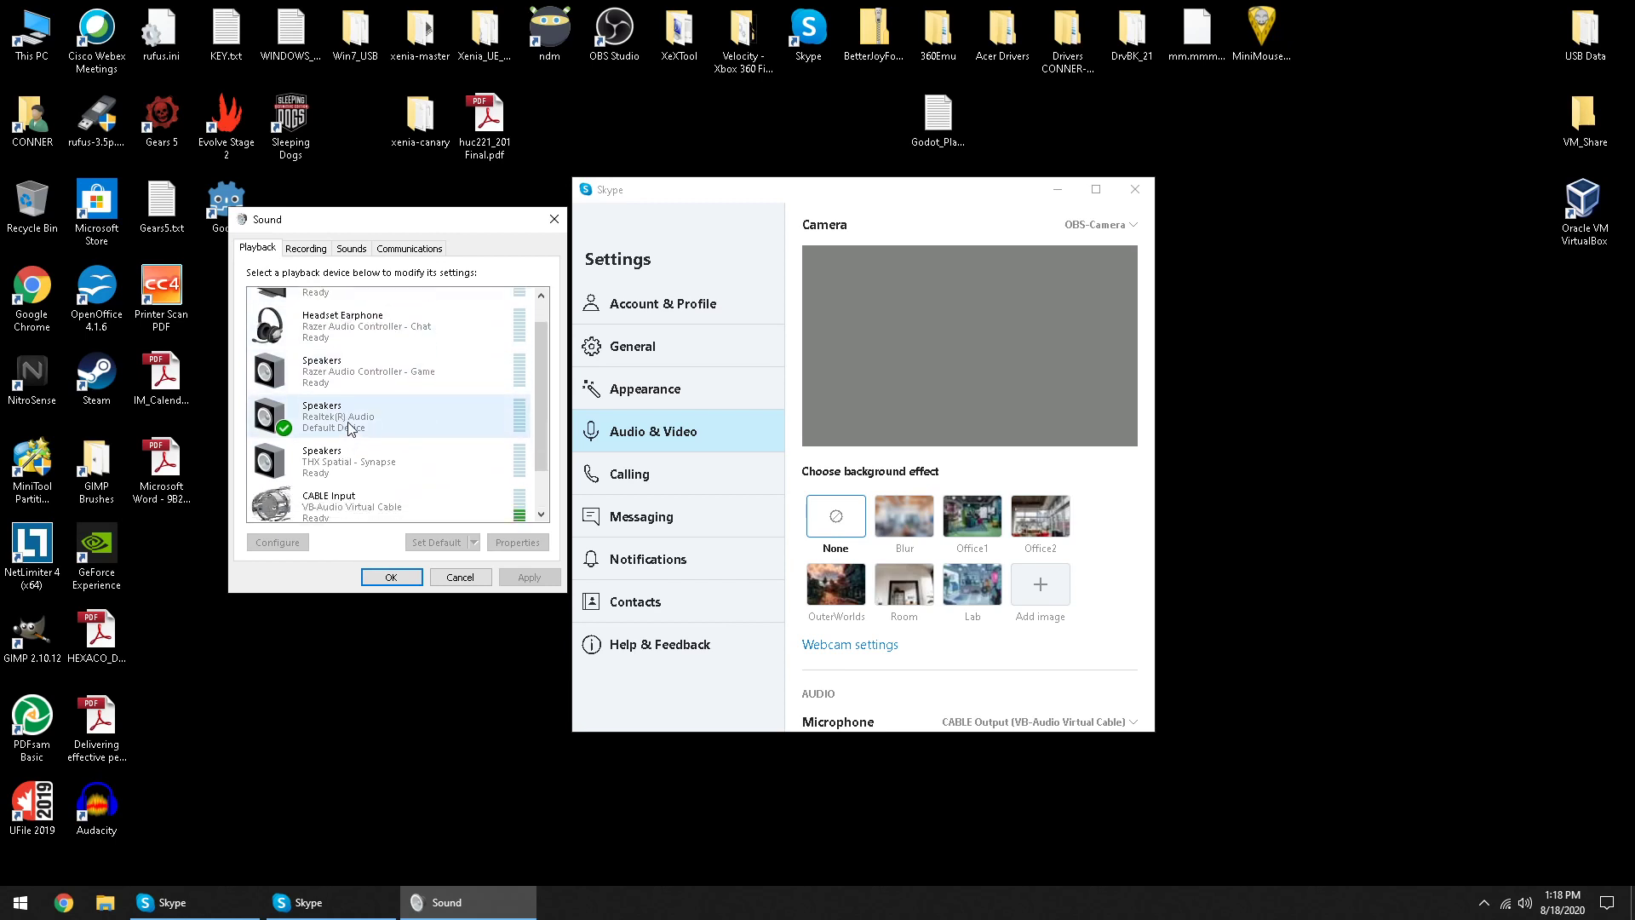
pyautogui.rightClick(348, 366)
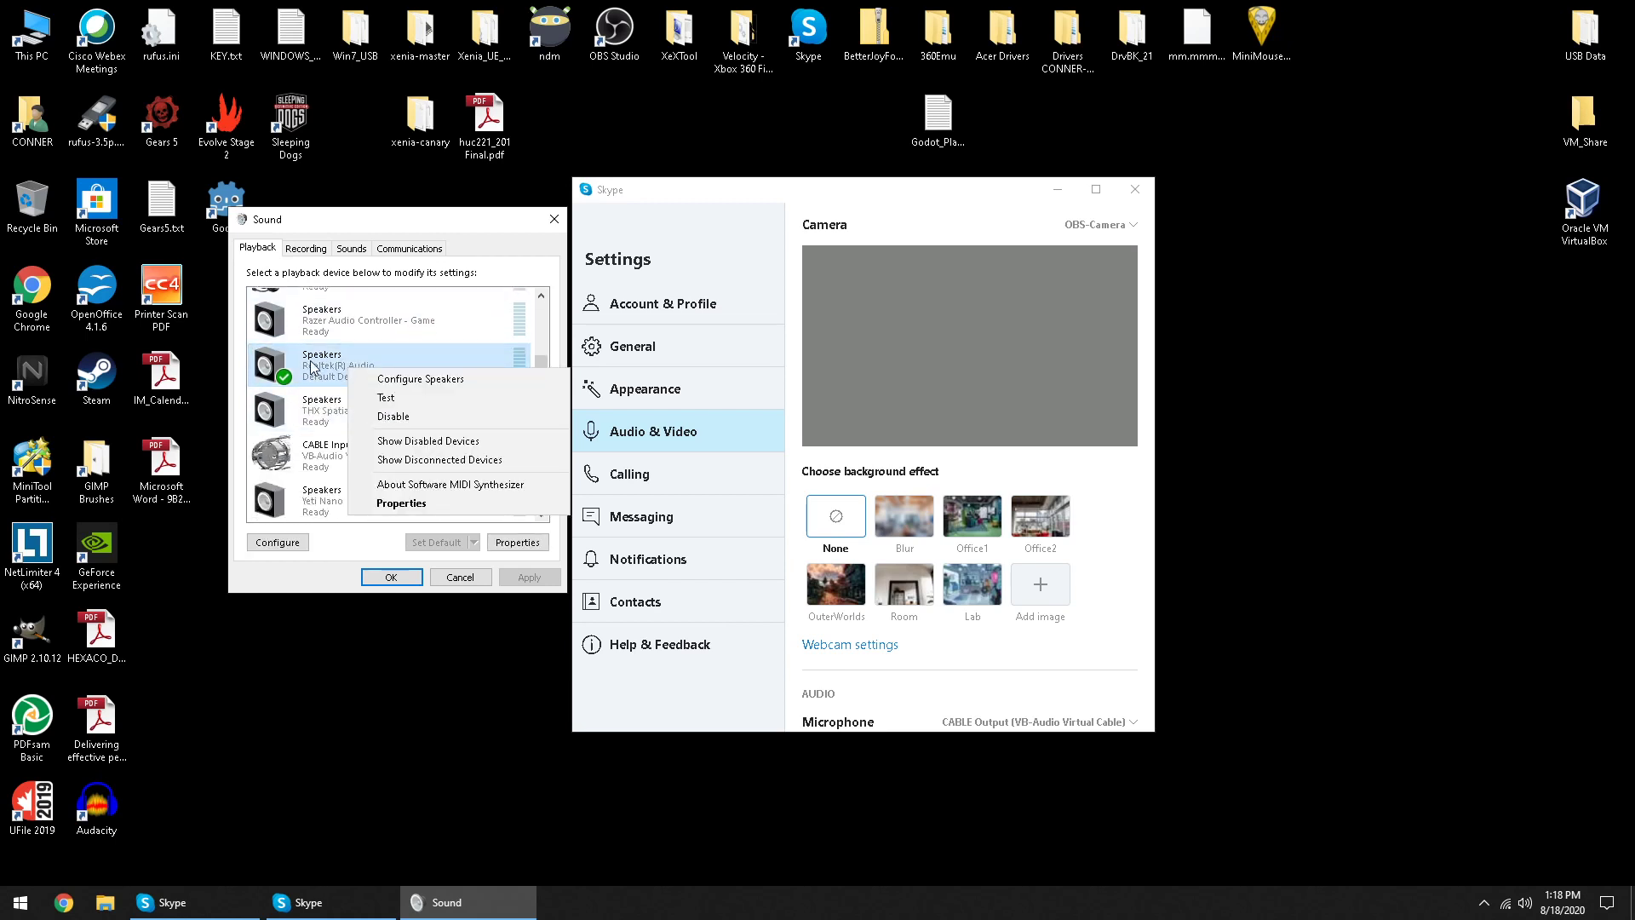
pyautogui.click(312, 366)
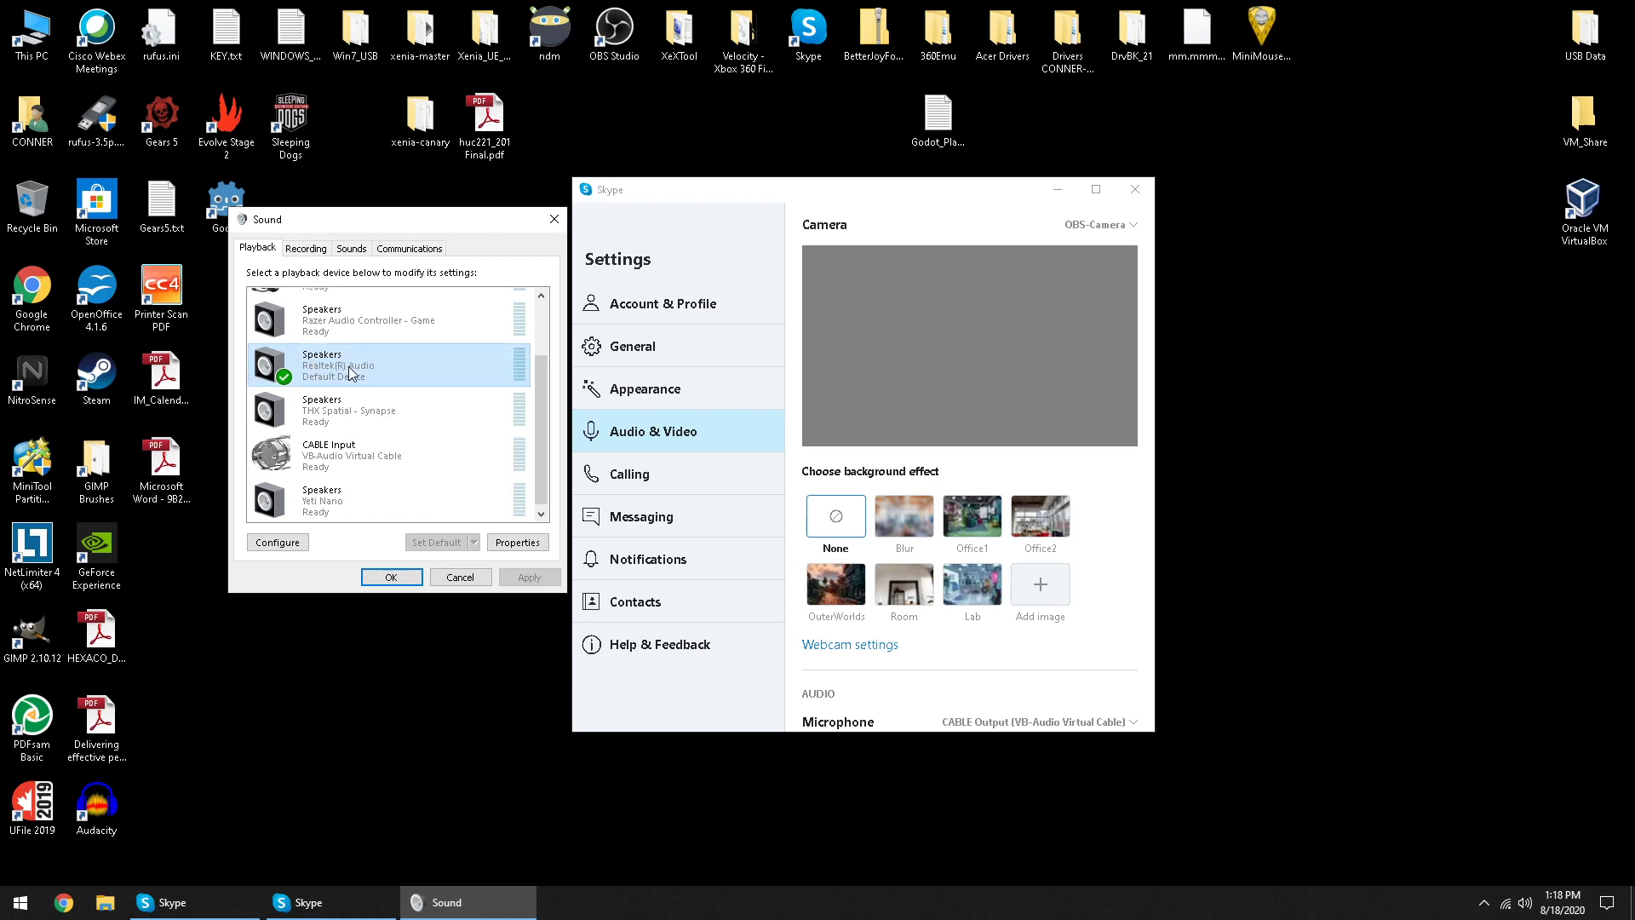
pyautogui.scroll(1, 337, 374)
pyautogui.rightClick(365, 478)
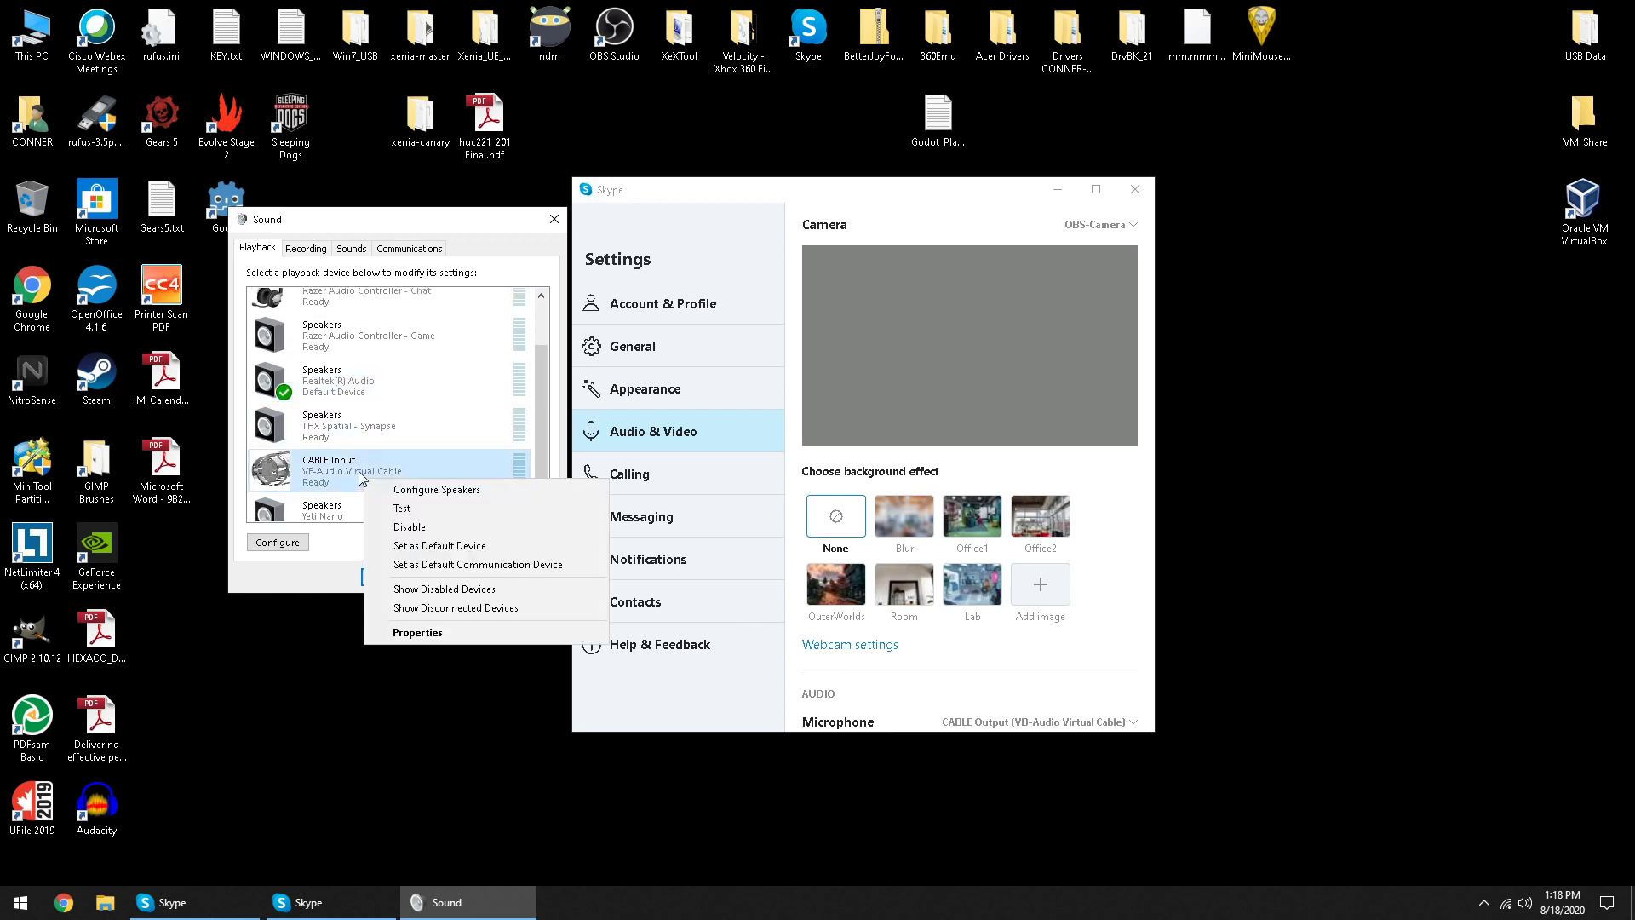
pyautogui.click(349, 375)
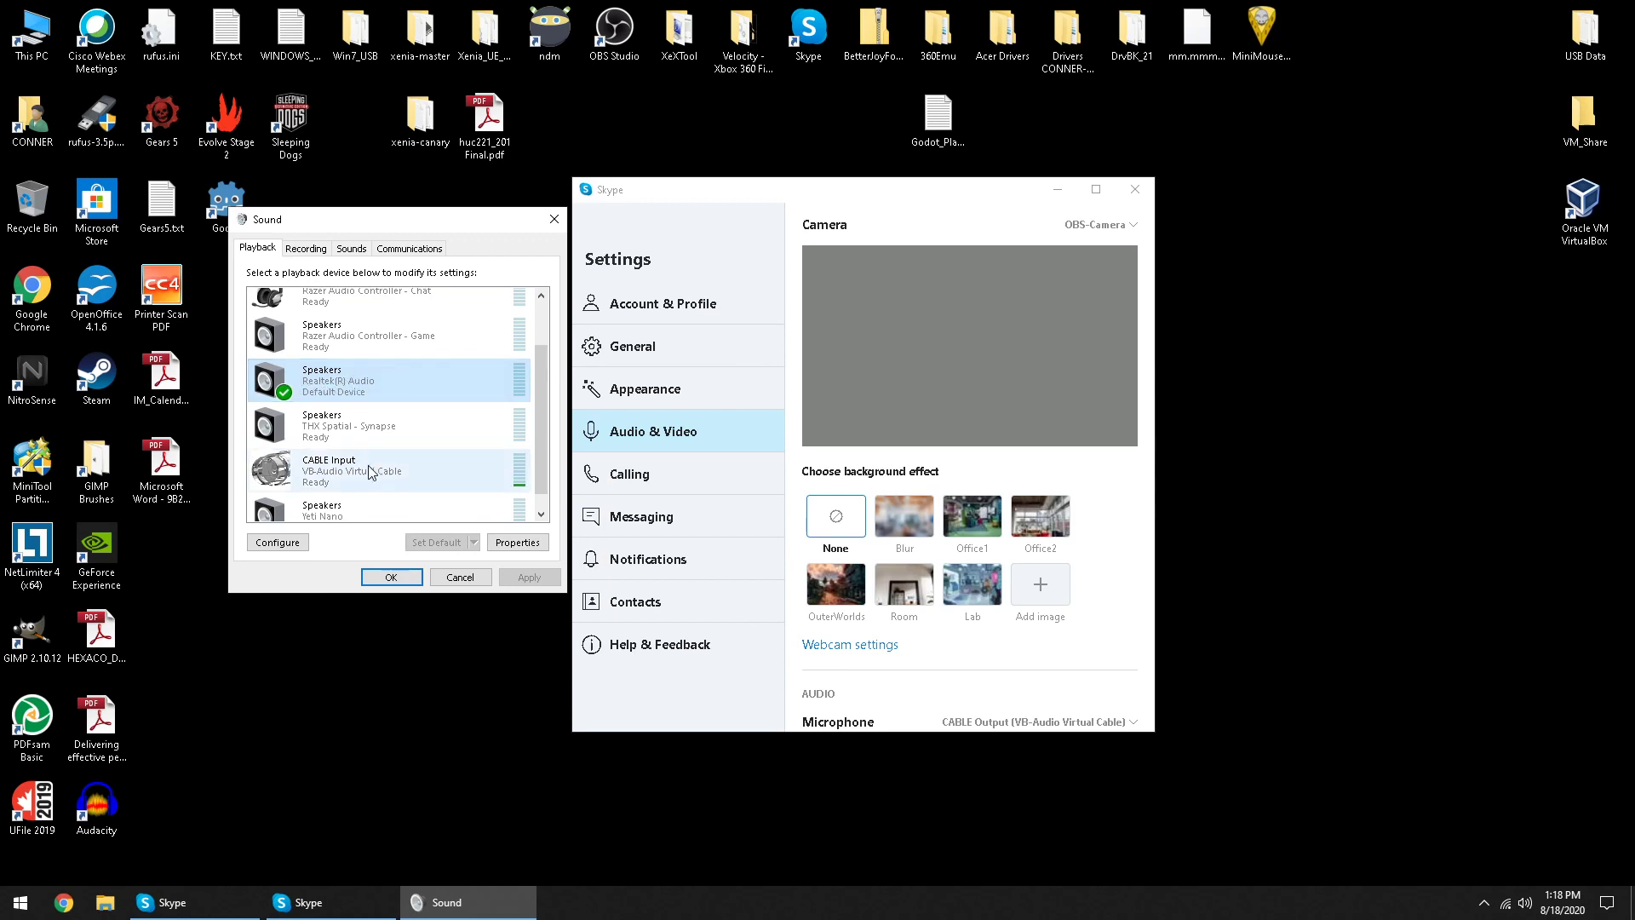
pyautogui.click(341, 474)
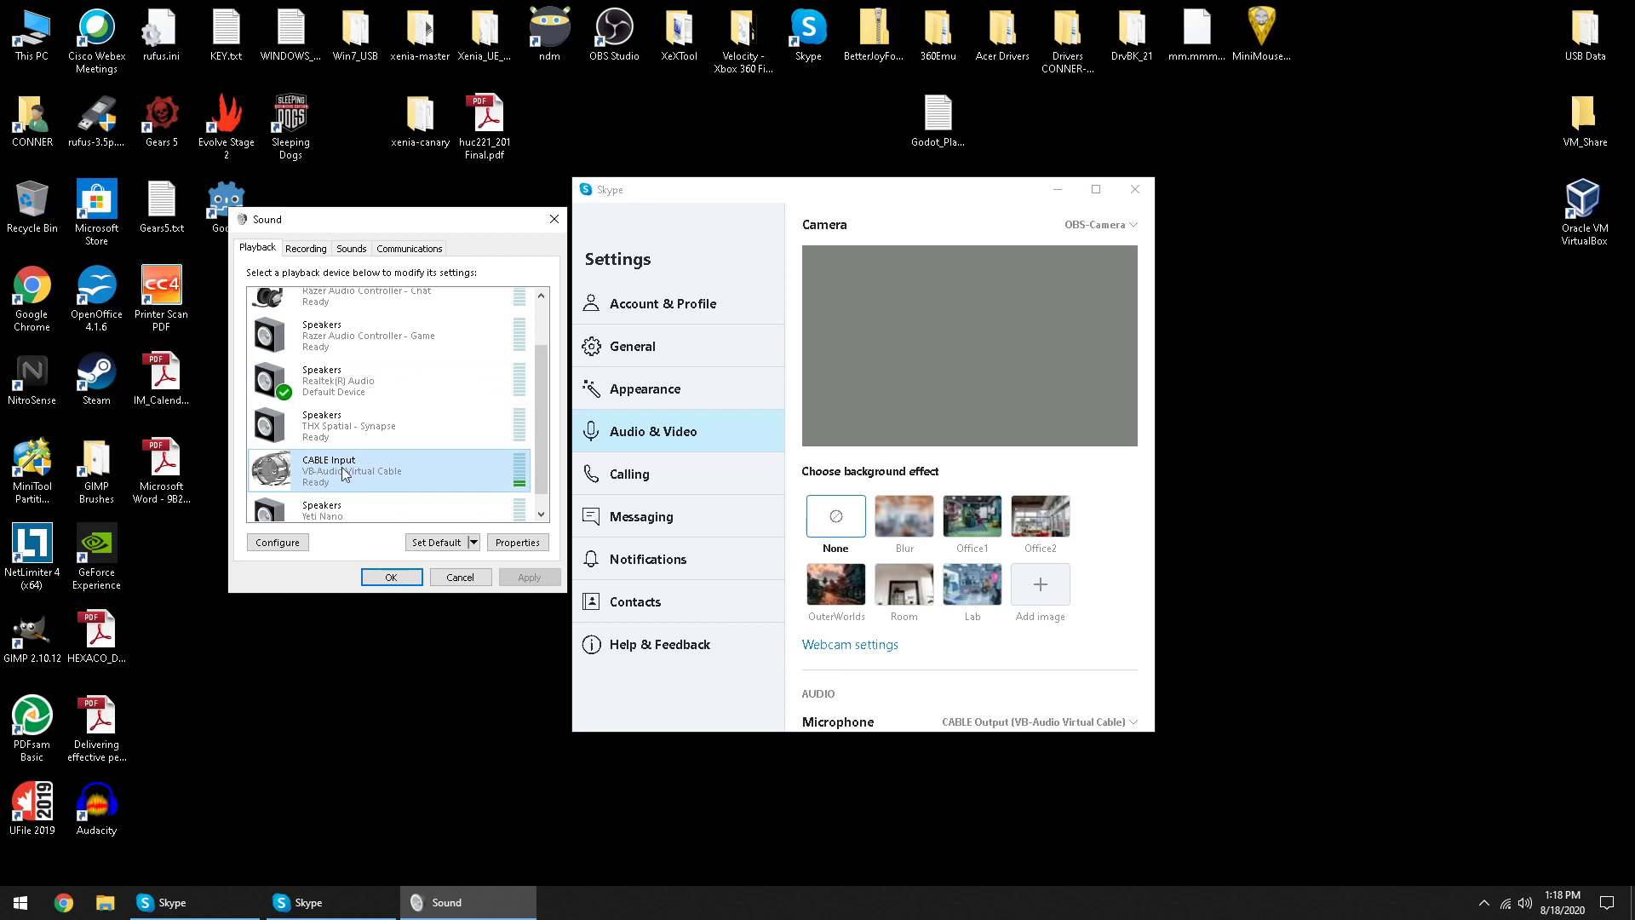
pyautogui.doubleClick(343, 474)
pyautogui.click(325, 313)
pyautogui.click(355, 314)
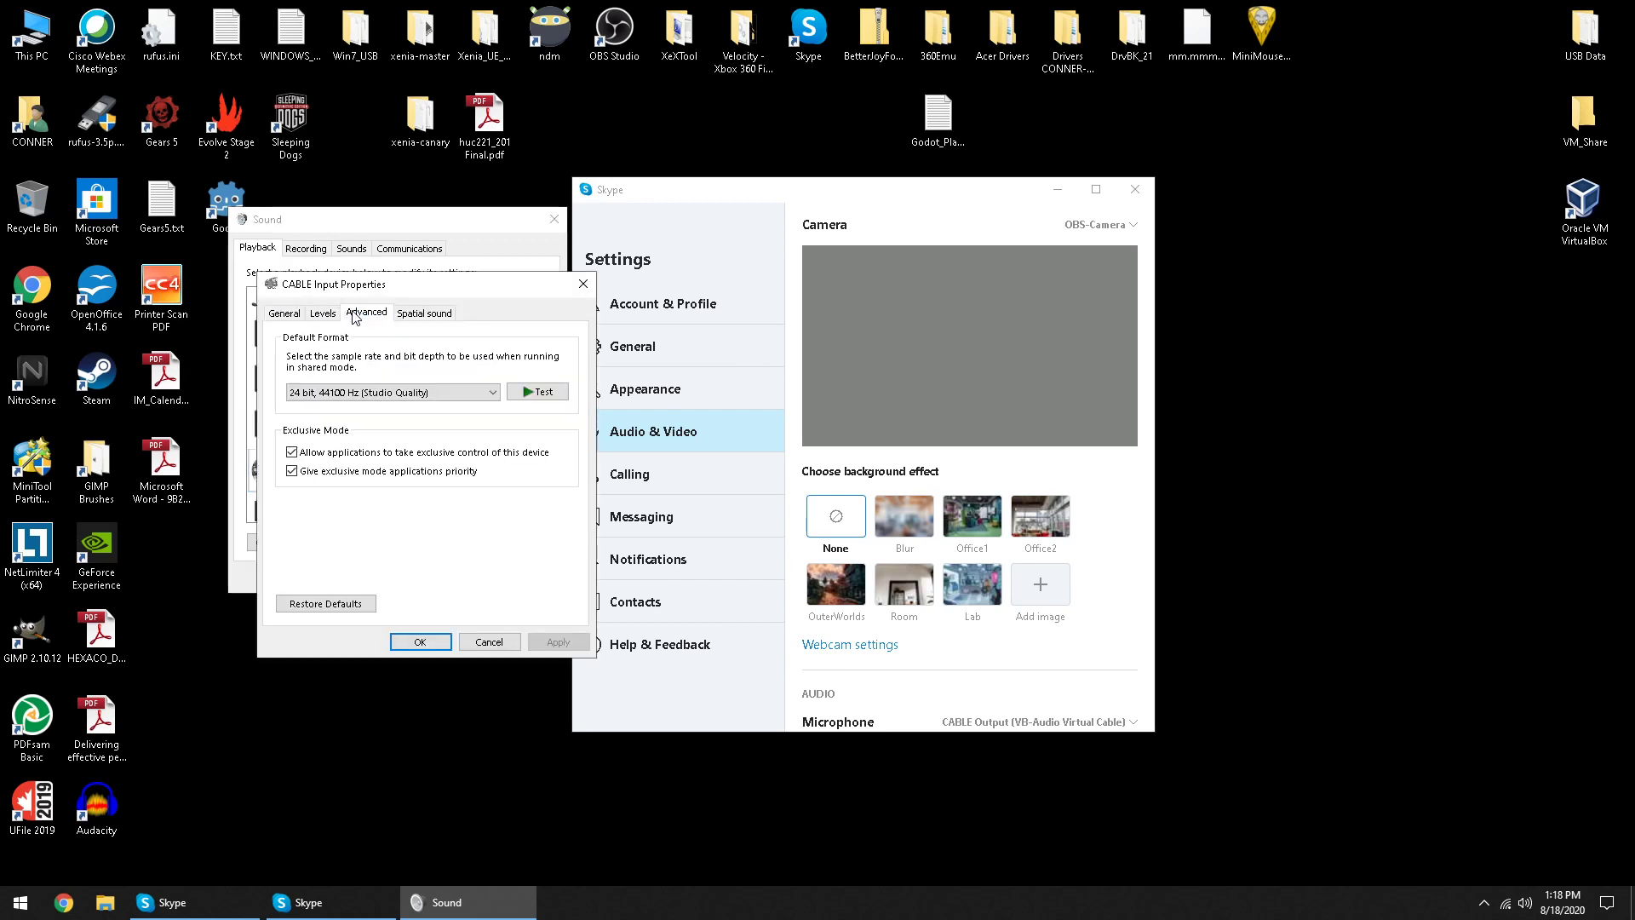
pyautogui.click(399, 314)
pyautogui.click(300, 313)
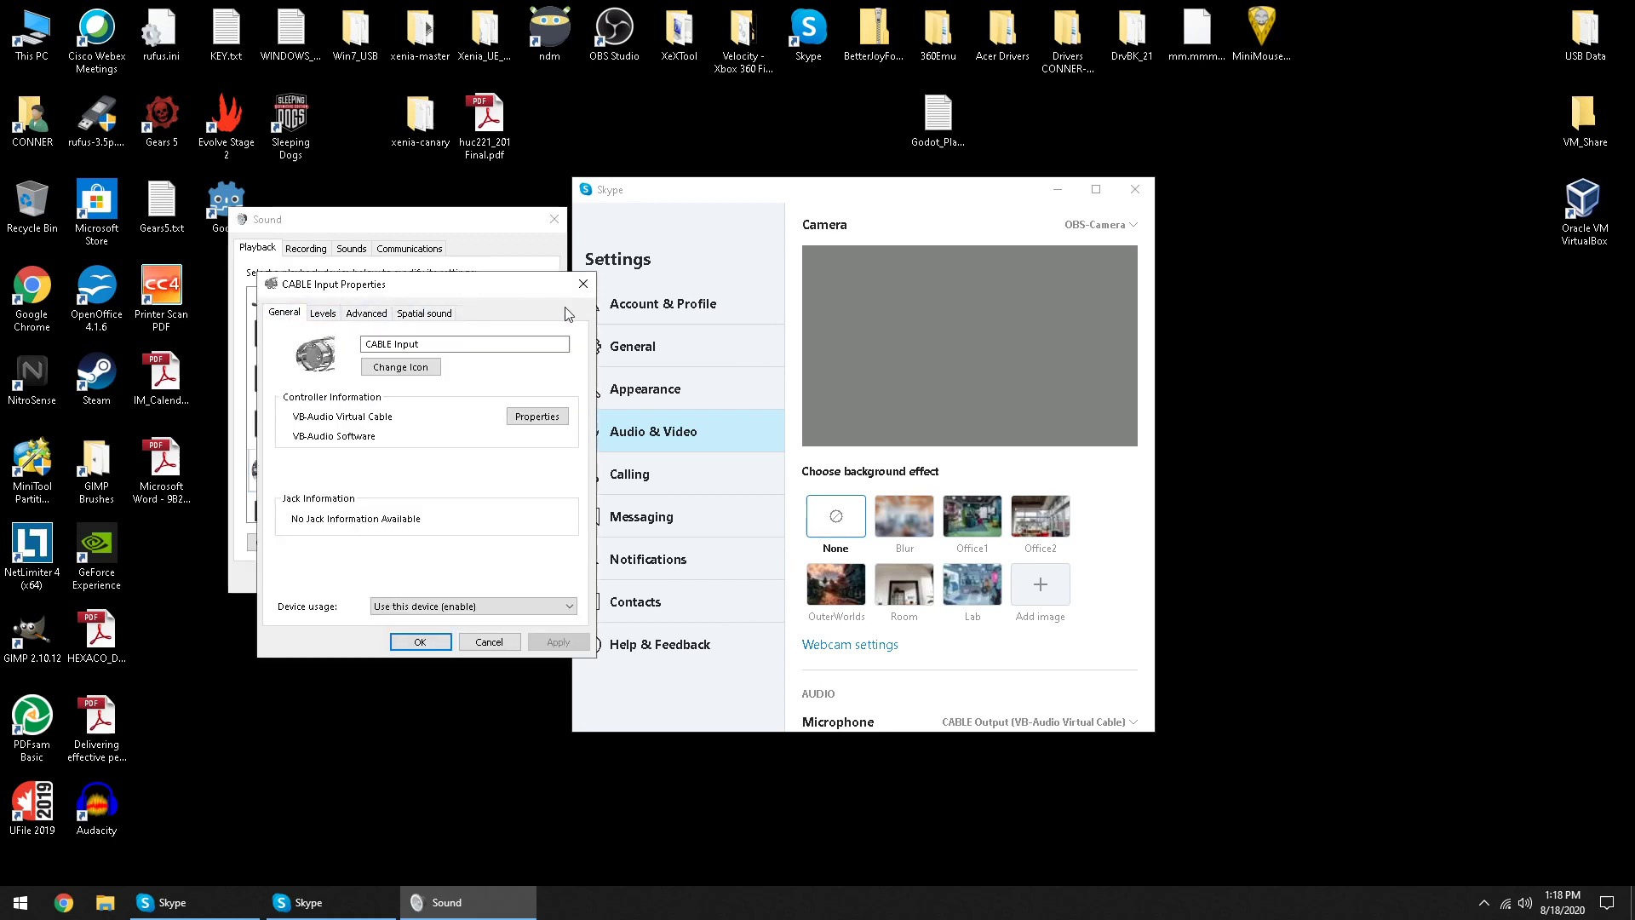
pyautogui.click(422, 314)
pyautogui.click(384, 315)
pyautogui.click(427, 315)
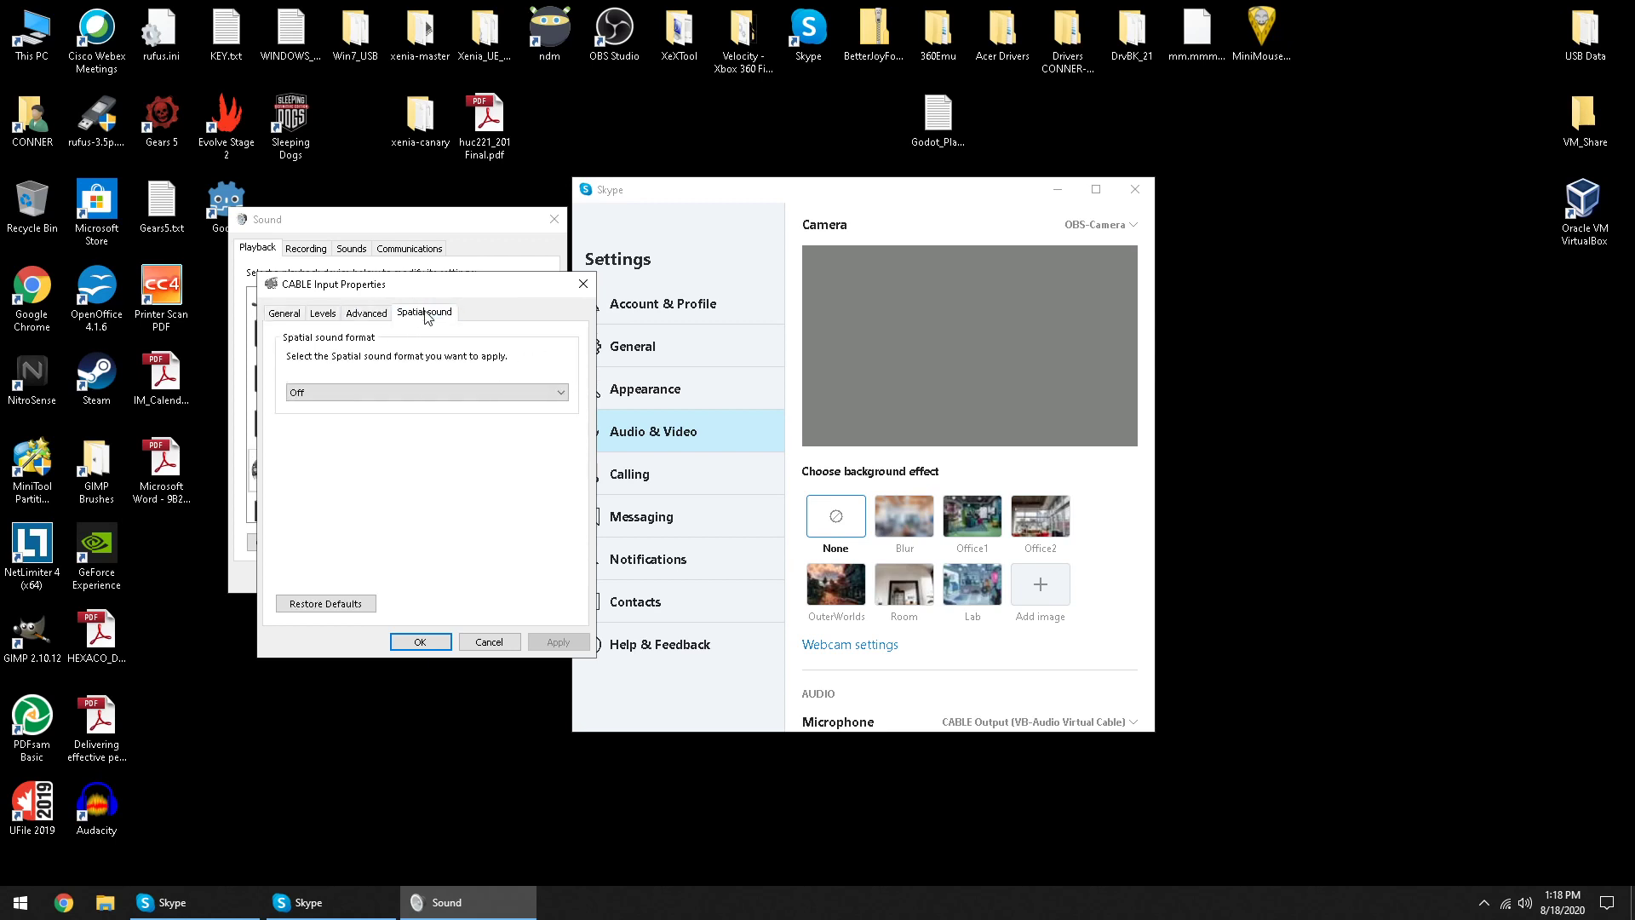
pyautogui.click(363, 315)
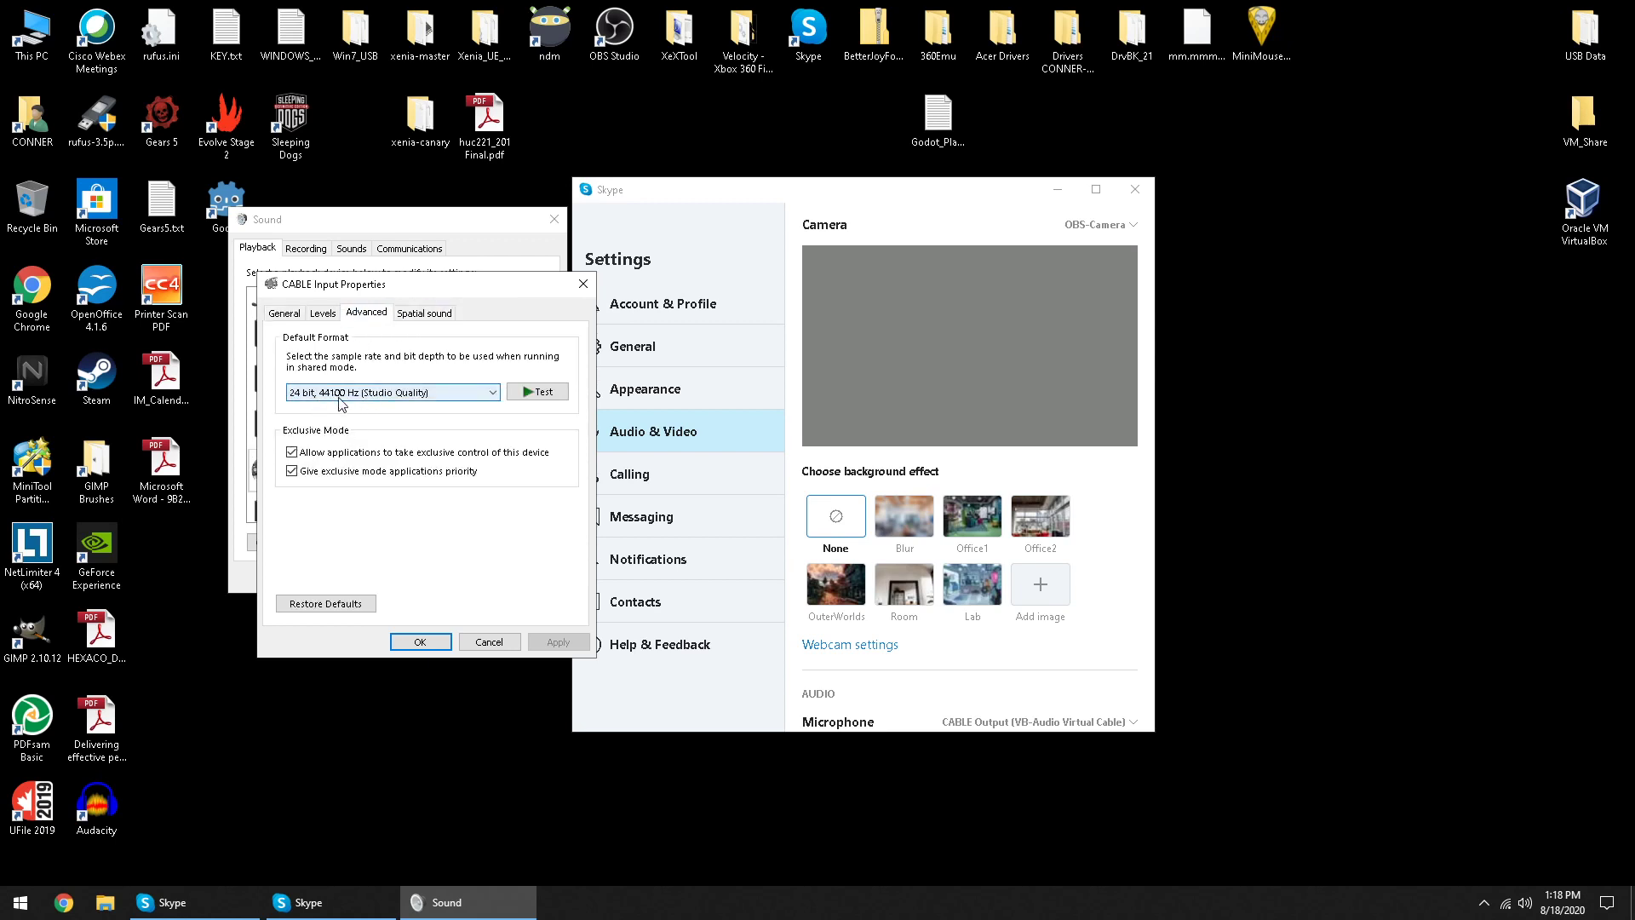
pyautogui.click(584, 284)
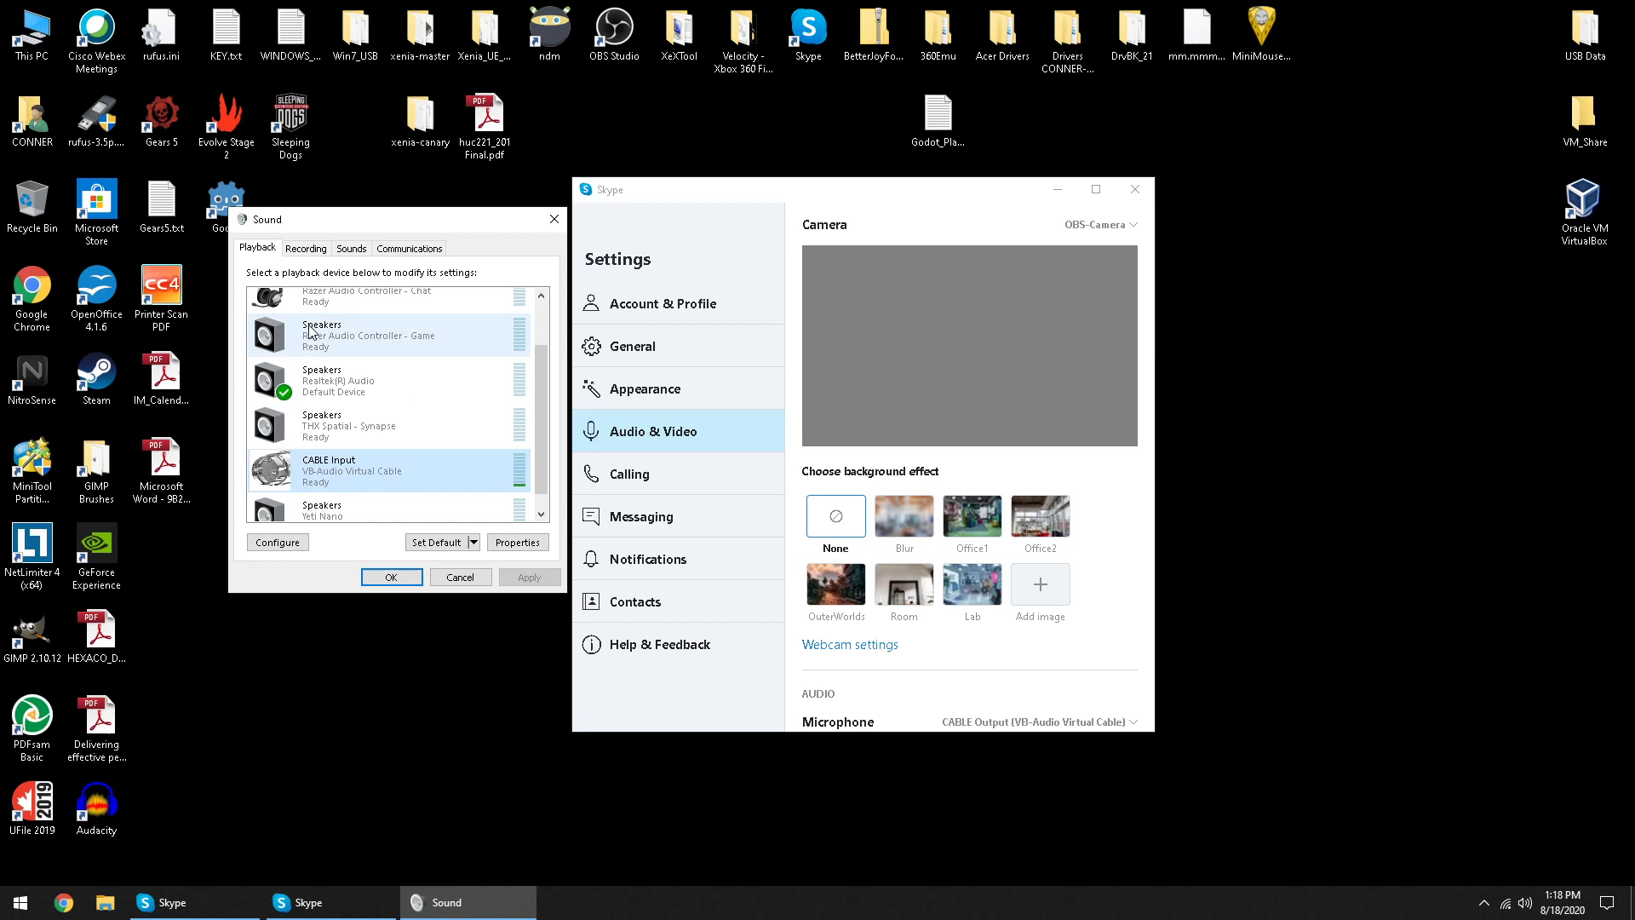
# Step: Show the Recording tab and inspect options for CABLE Output (default) and Yeti Nano Mic
pyautogui.click(309, 248)
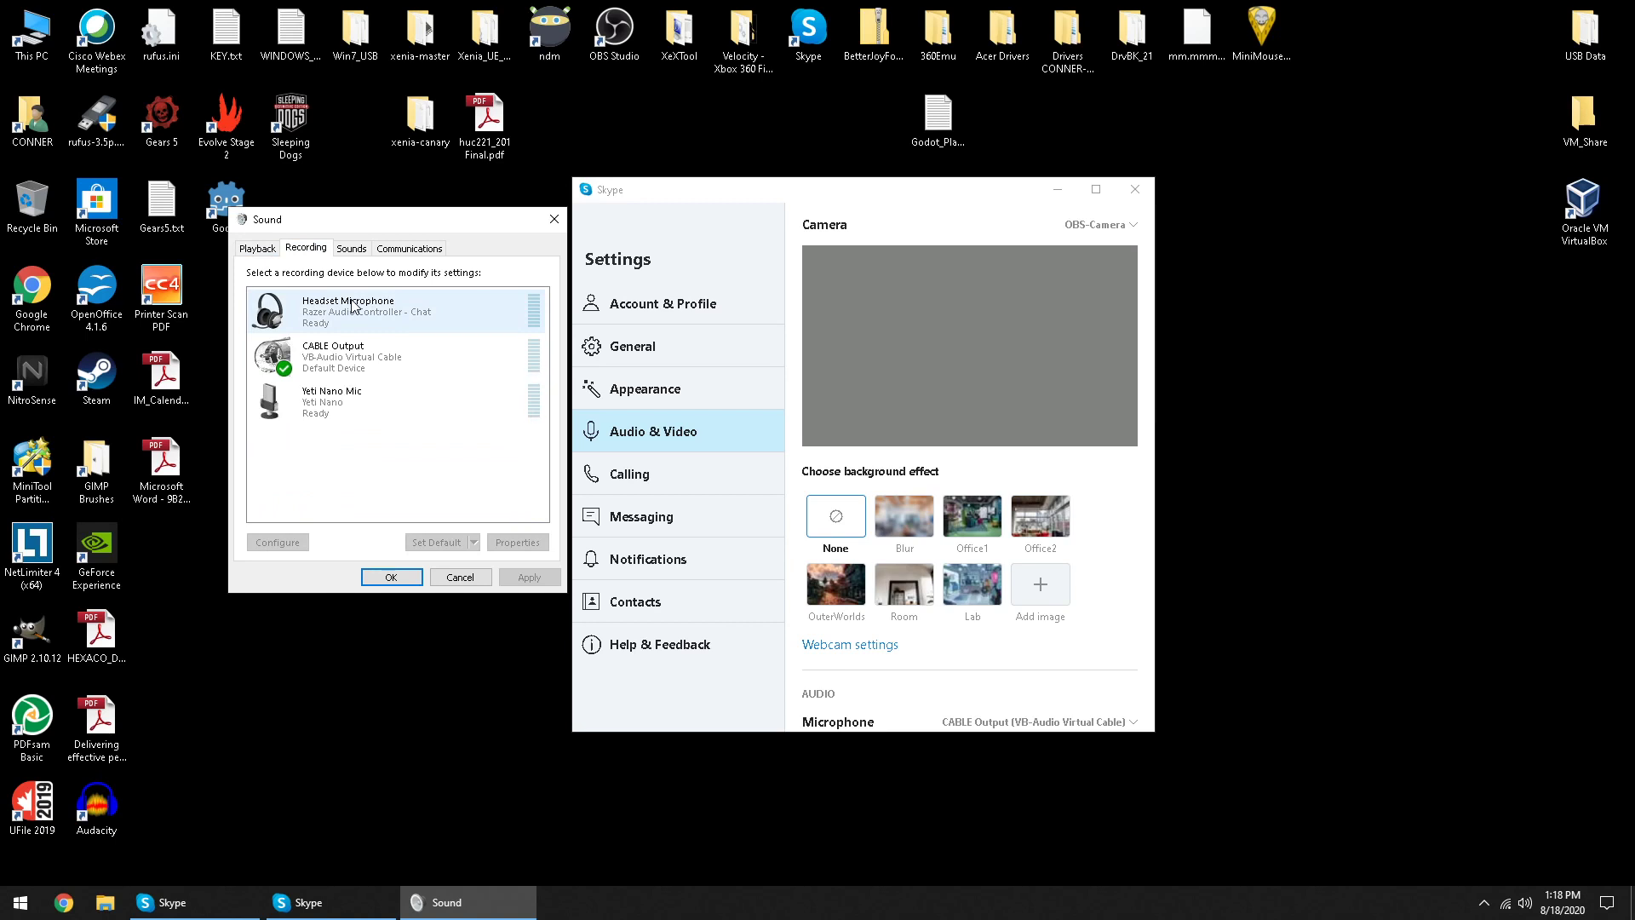
pyautogui.rightClick(364, 358)
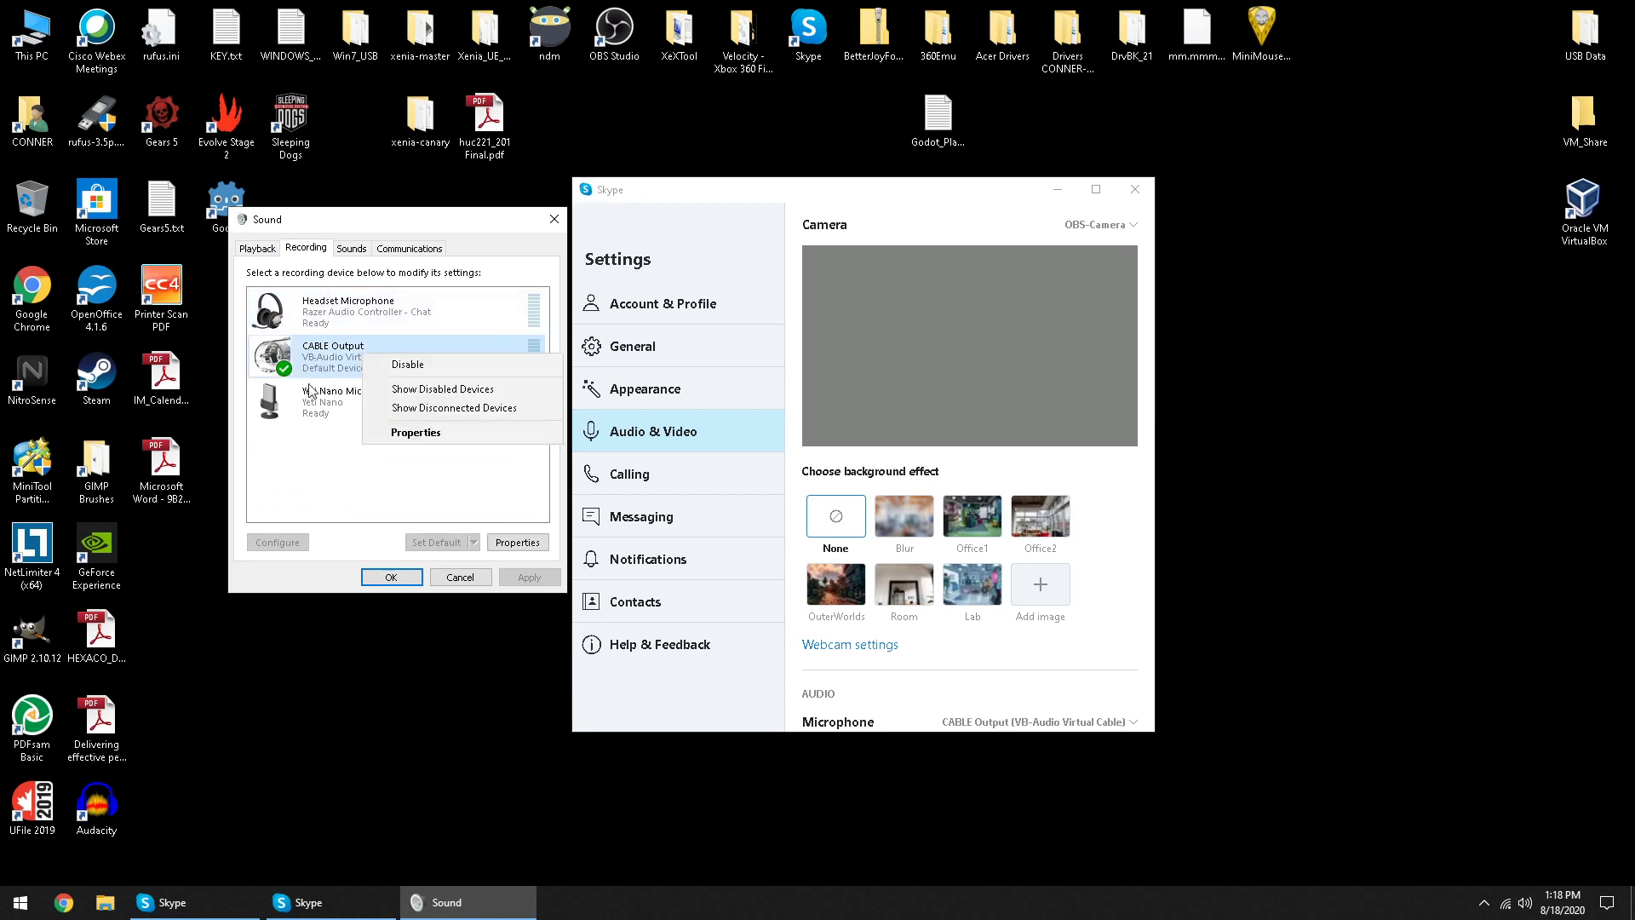
pyautogui.rightClick(309, 407)
pyautogui.rightClick(324, 362)
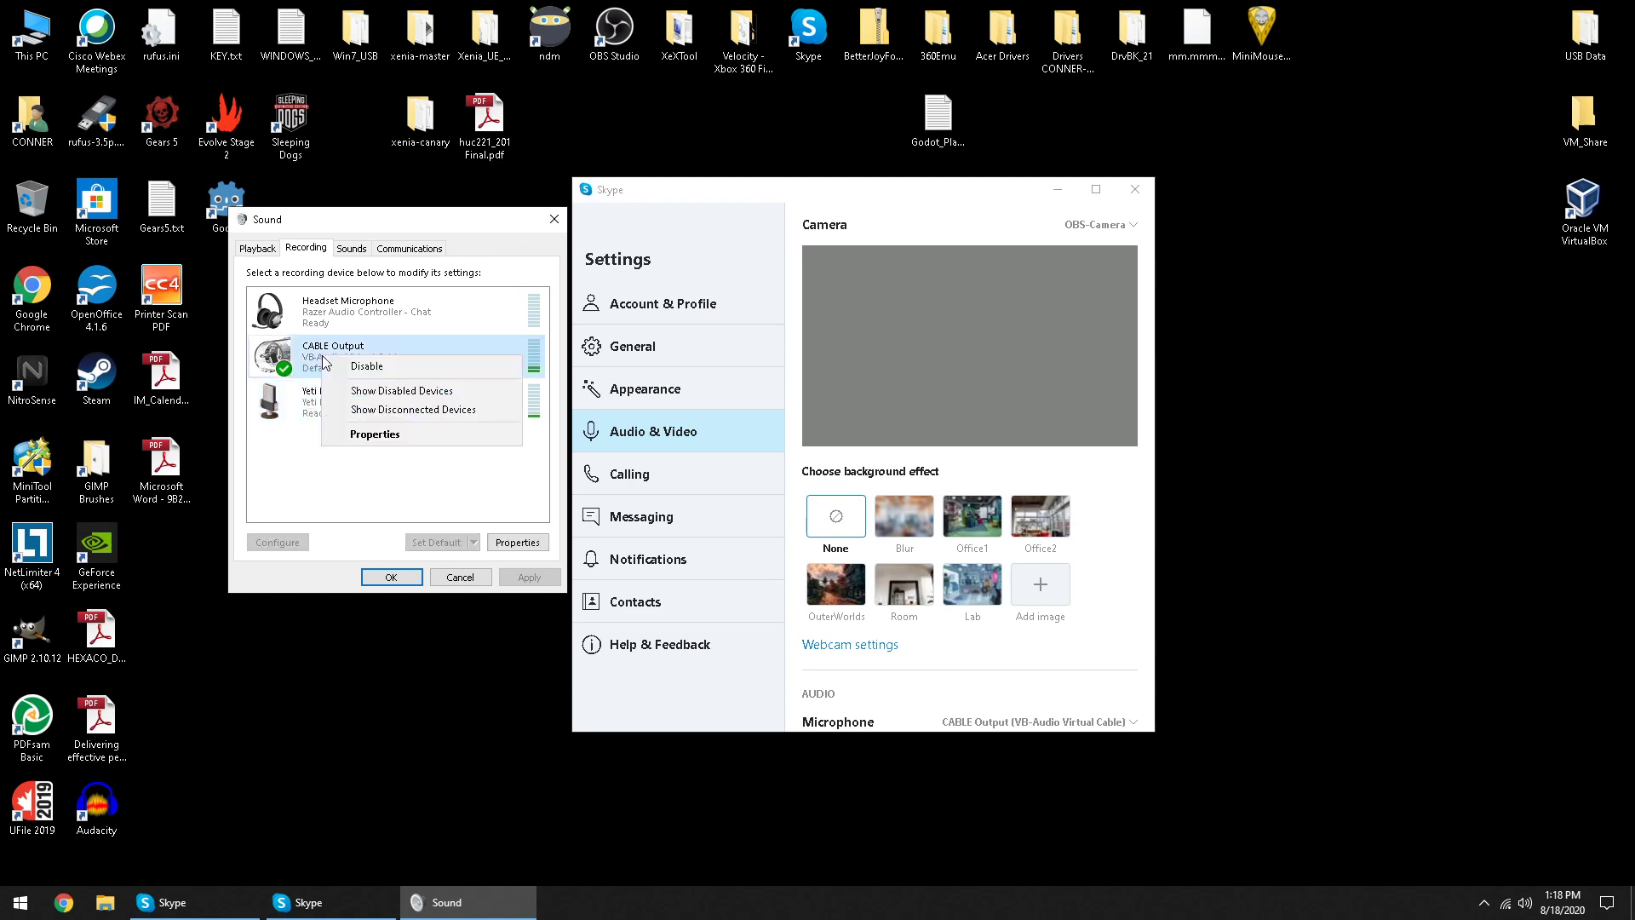
pyautogui.click(326, 349)
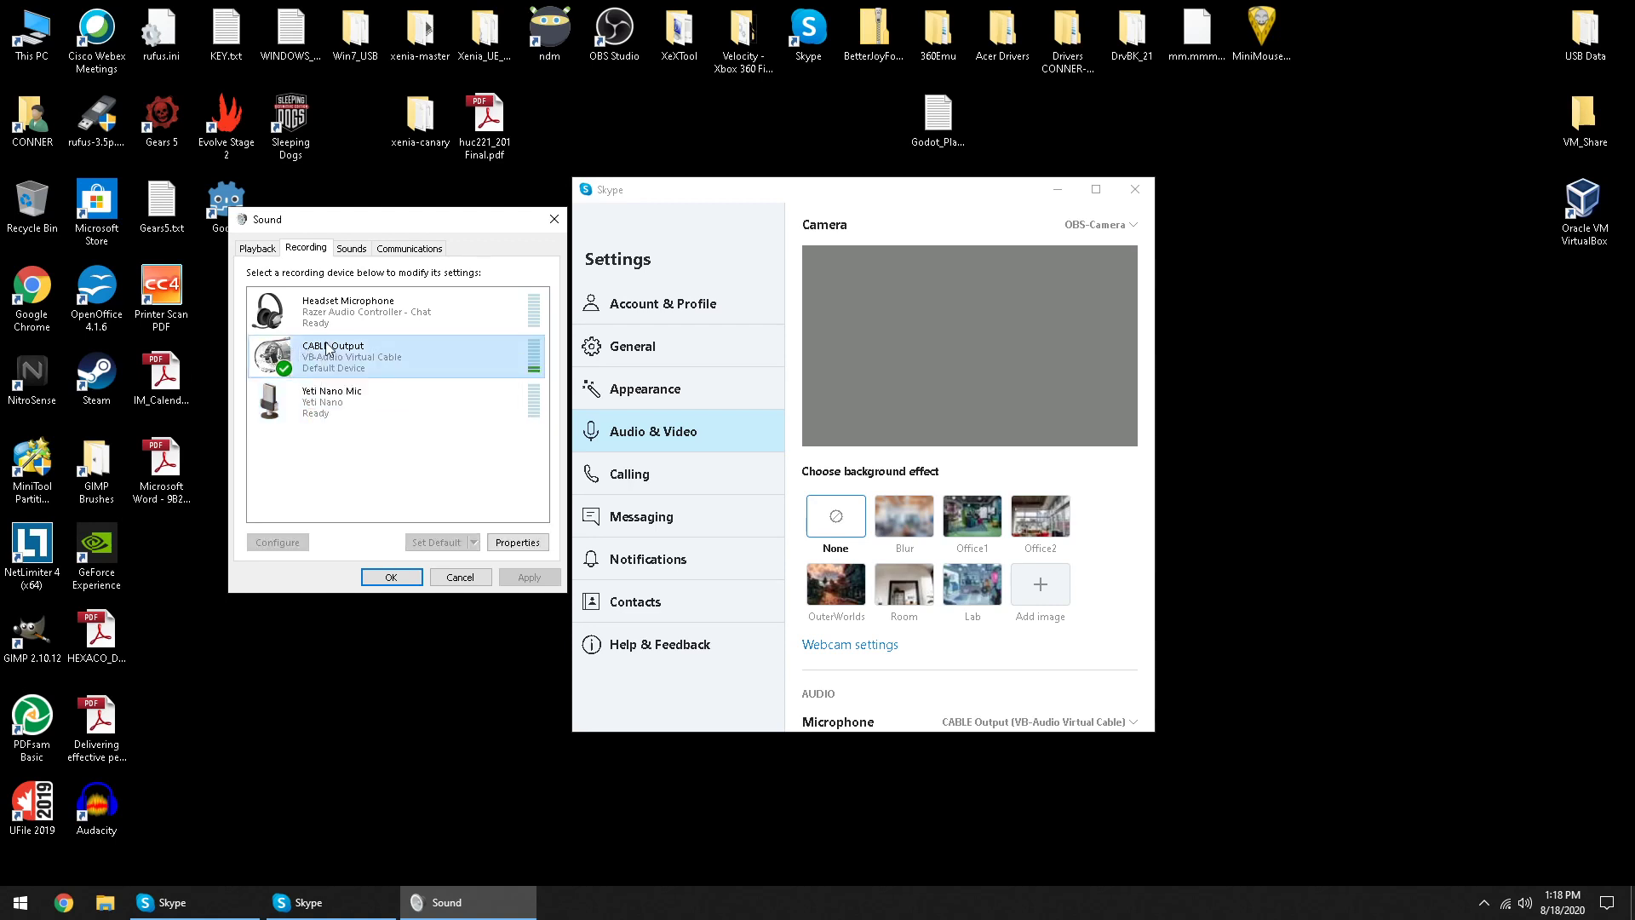
# Step: Review CABLE Output's Listen, Levels and Advanced tabs, then open the Yeti Nano Mic's properties
pyautogui.doubleClick(334, 368)
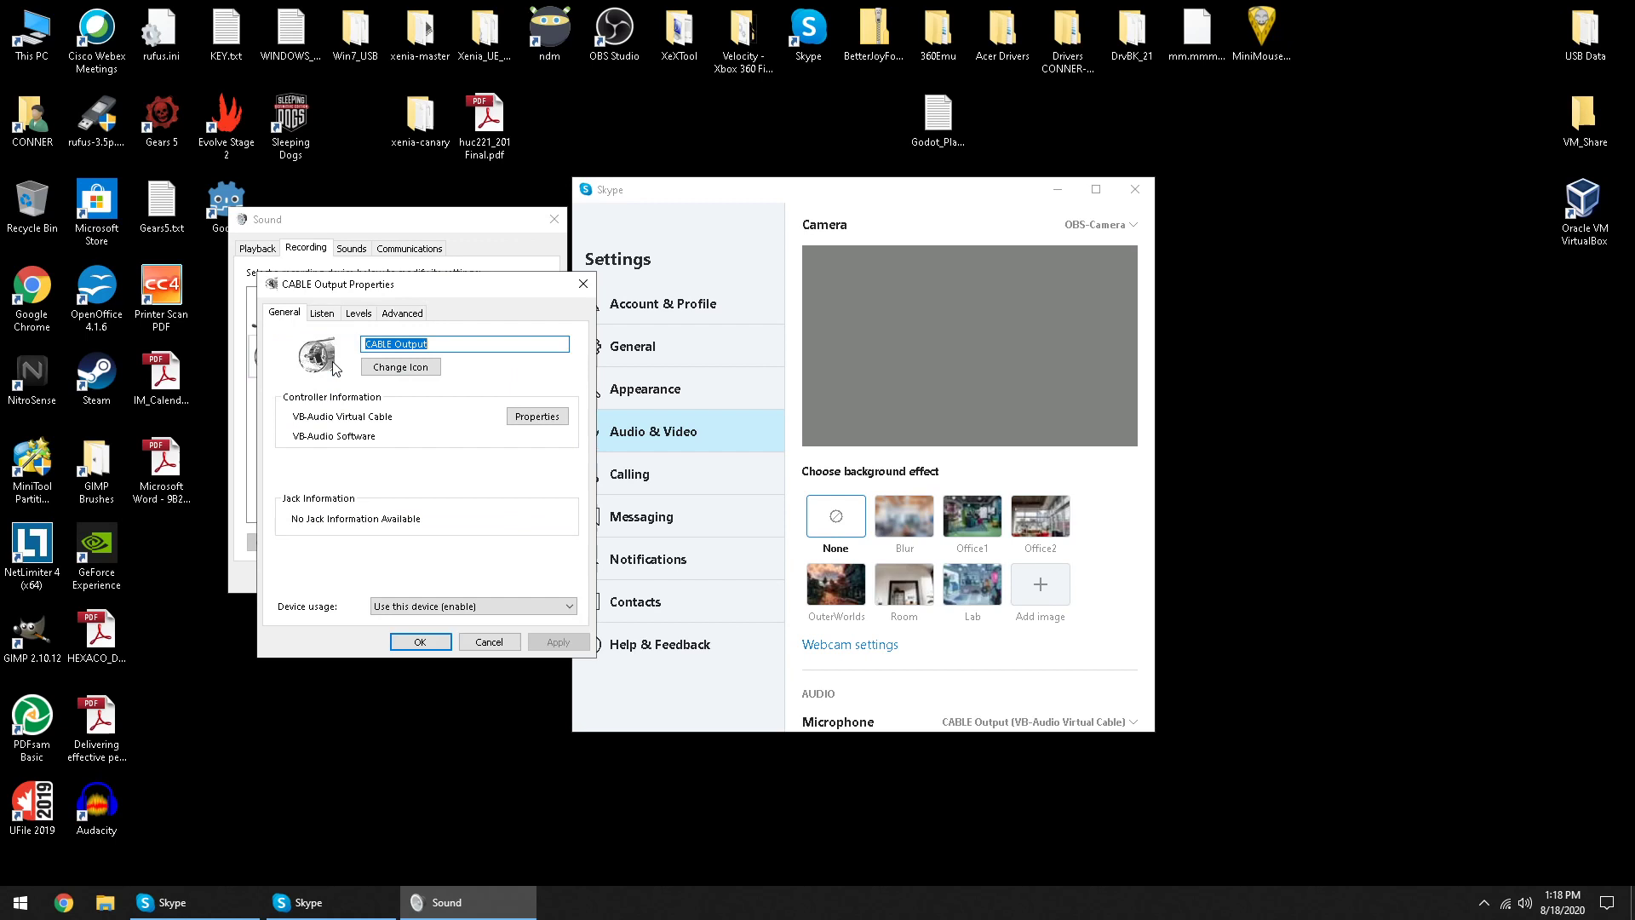
pyautogui.click(330, 315)
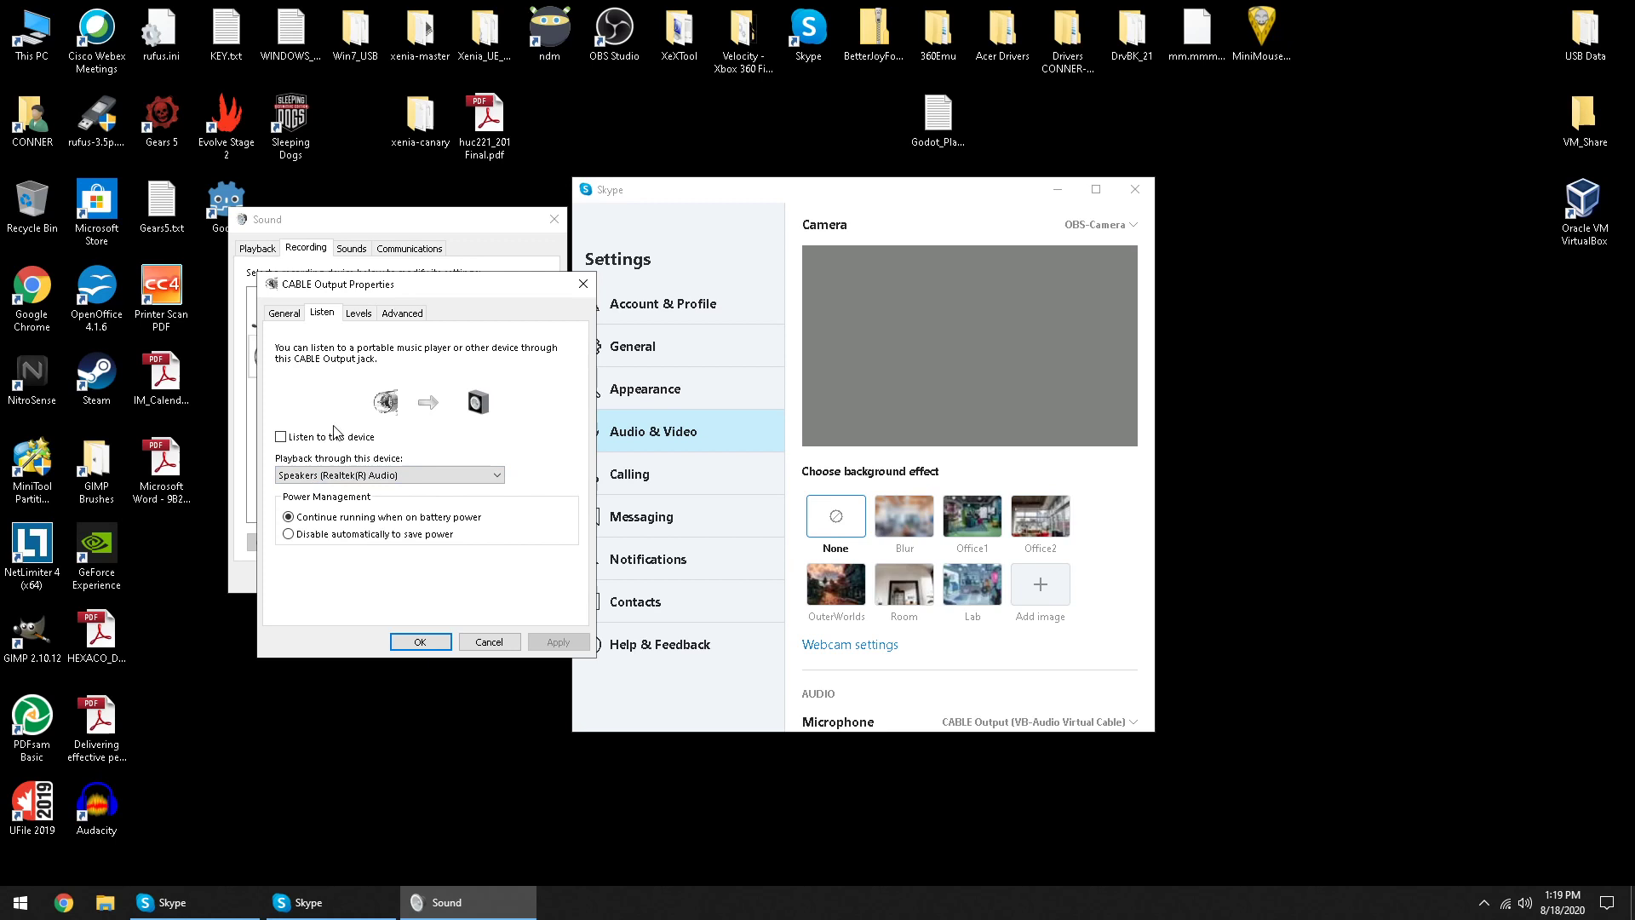
pyautogui.click(360, 314)
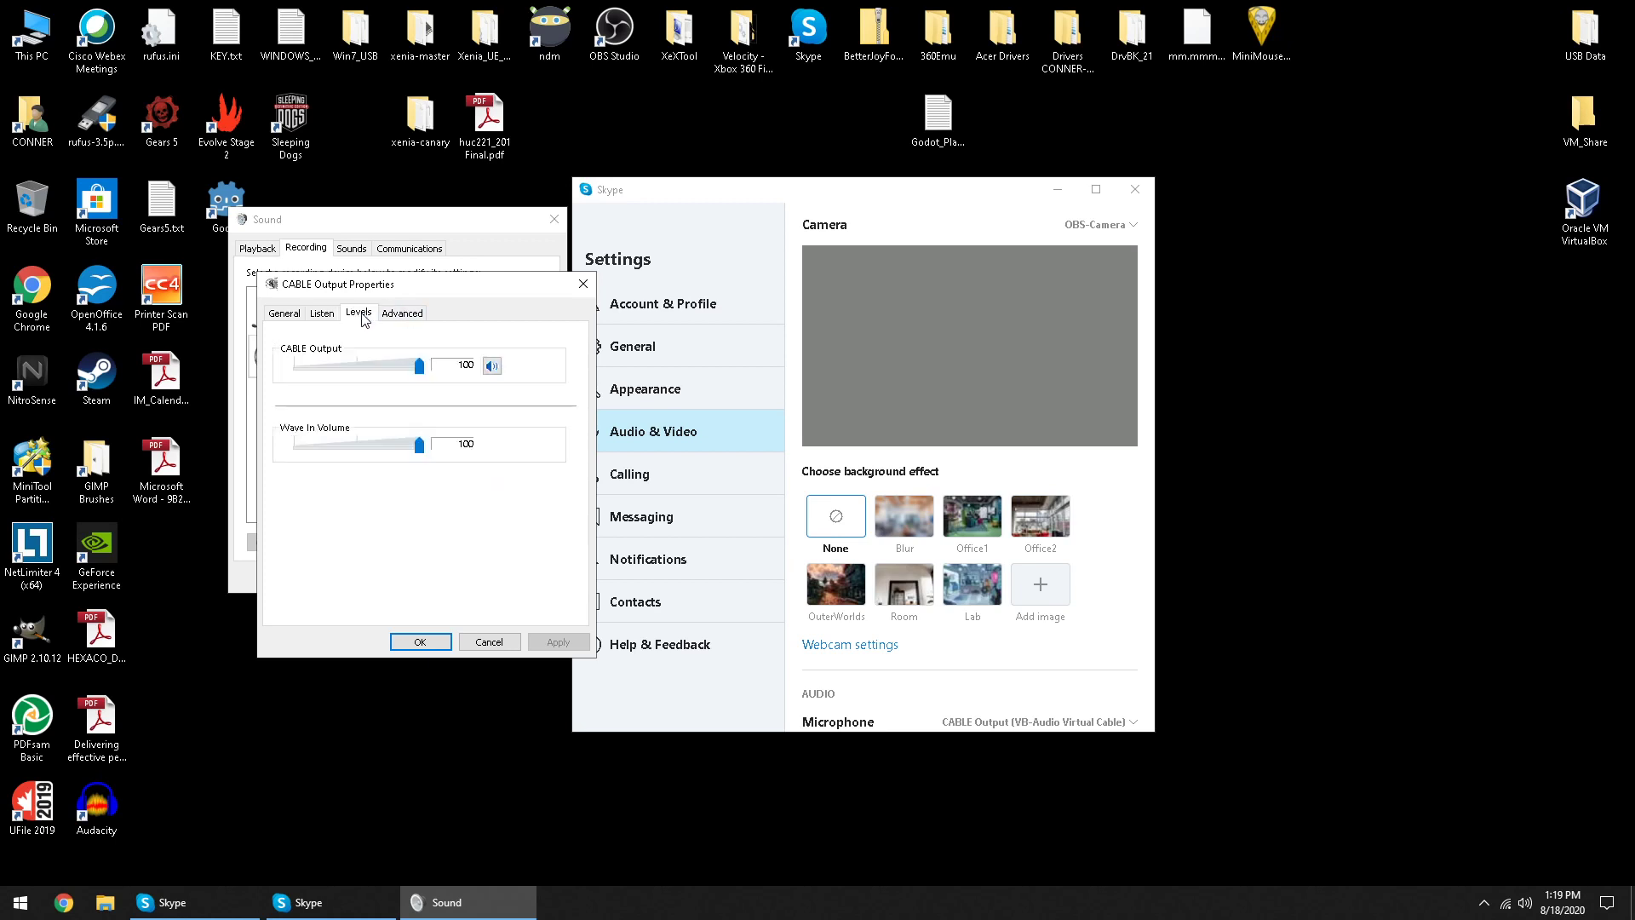
pyautogui.click(414, 314)
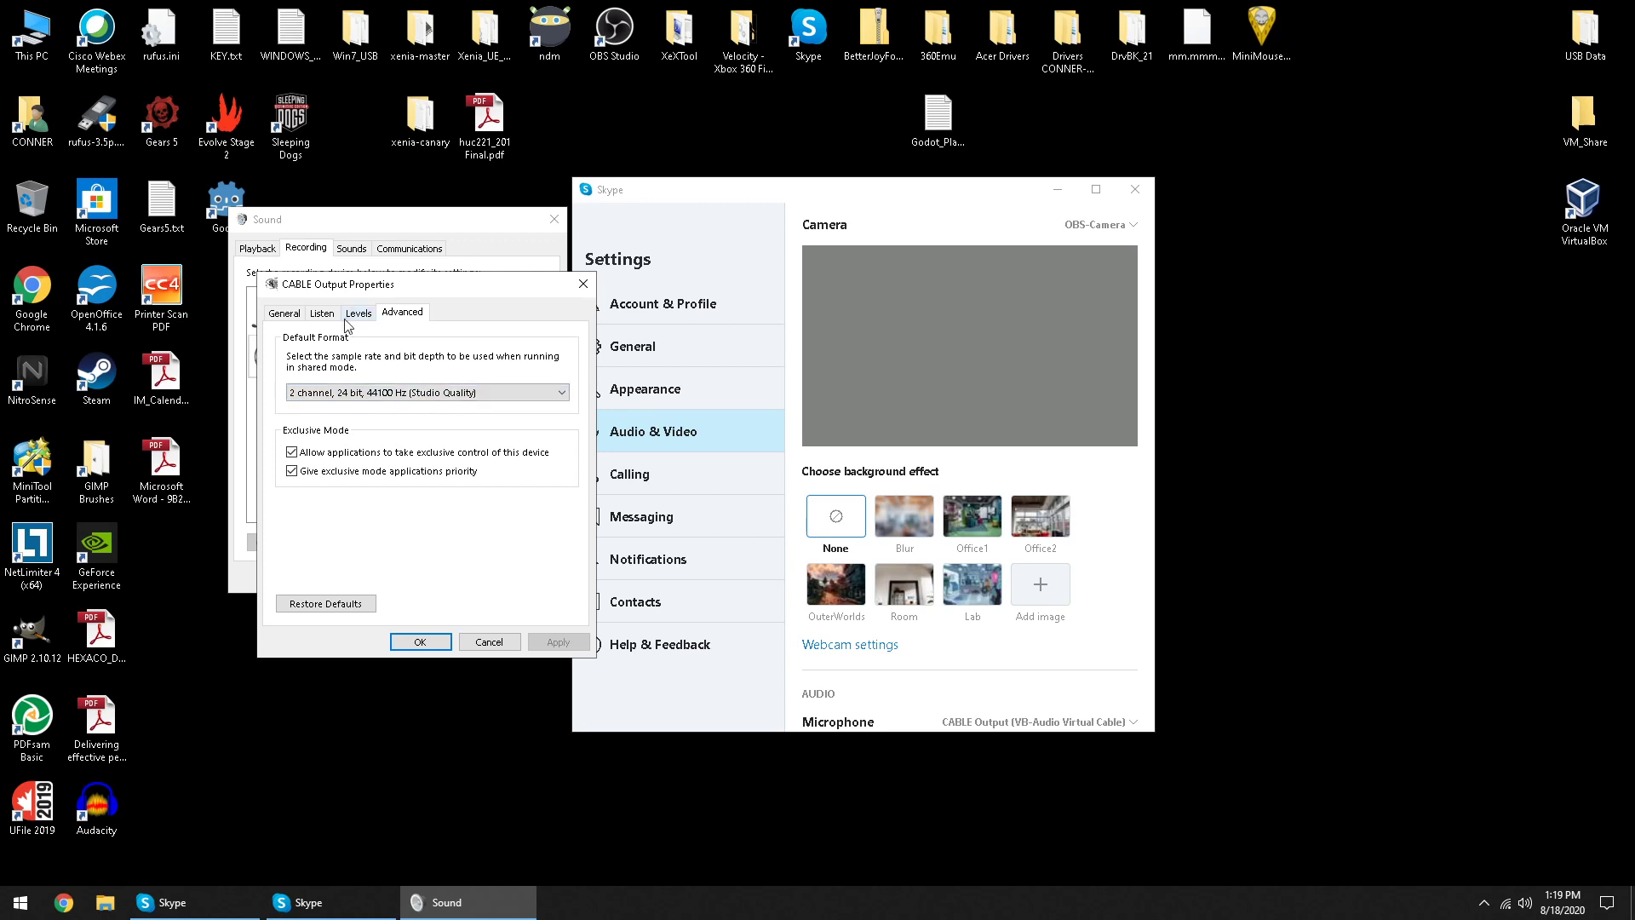
pyautogui.click(286, 314)
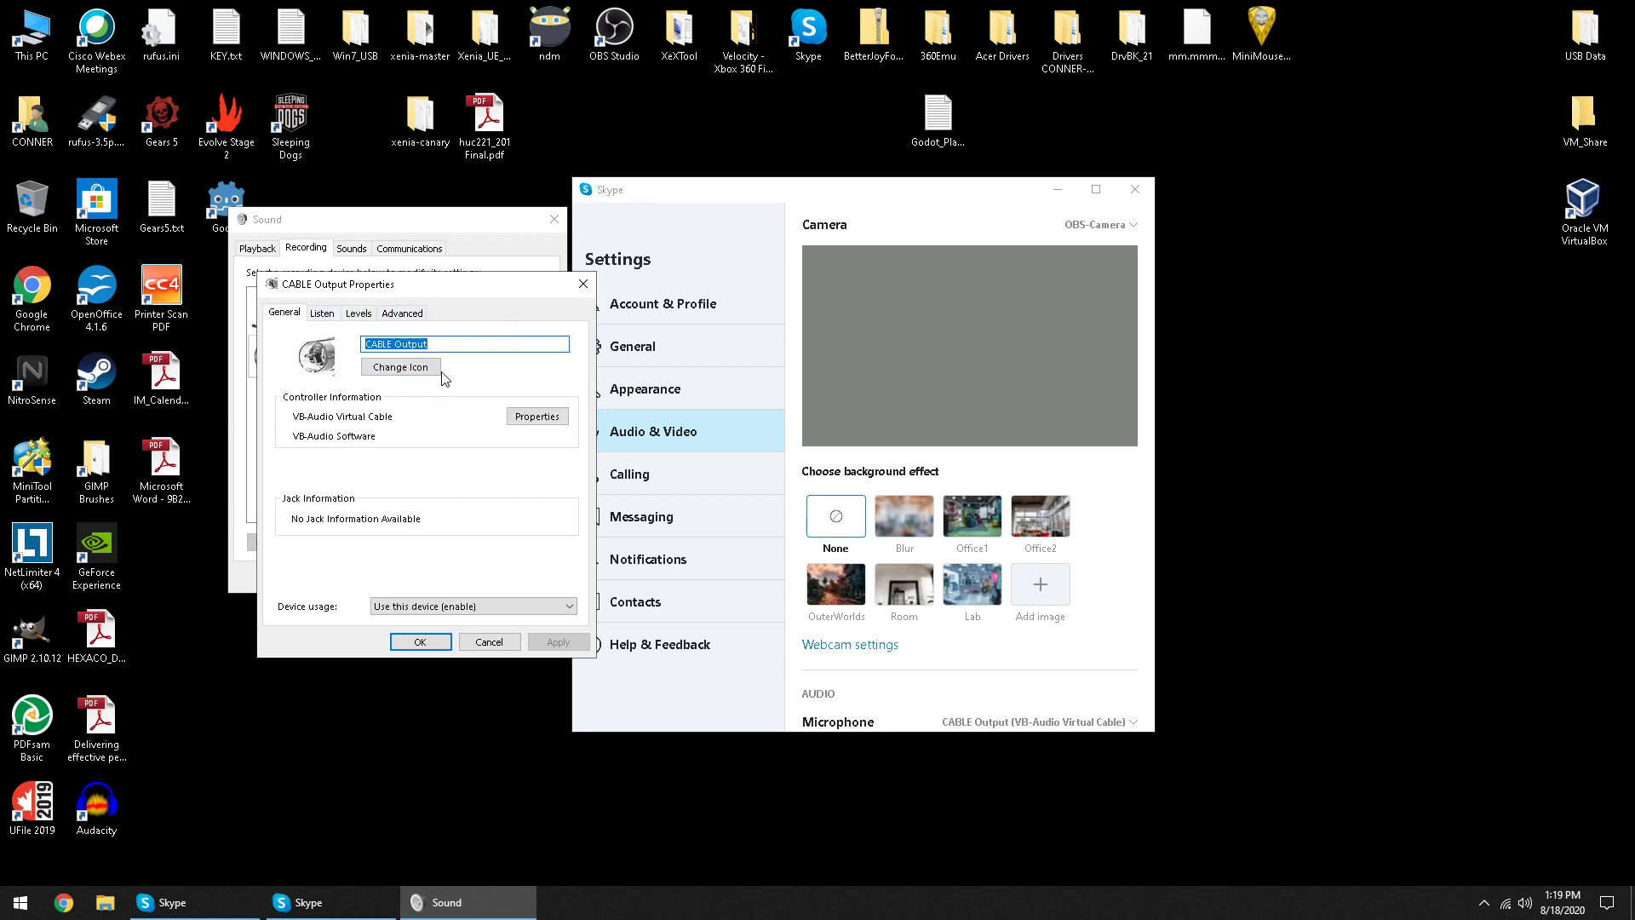
pyautogui.click(583, 283)
pyautogui.doubleClick(370, 399)
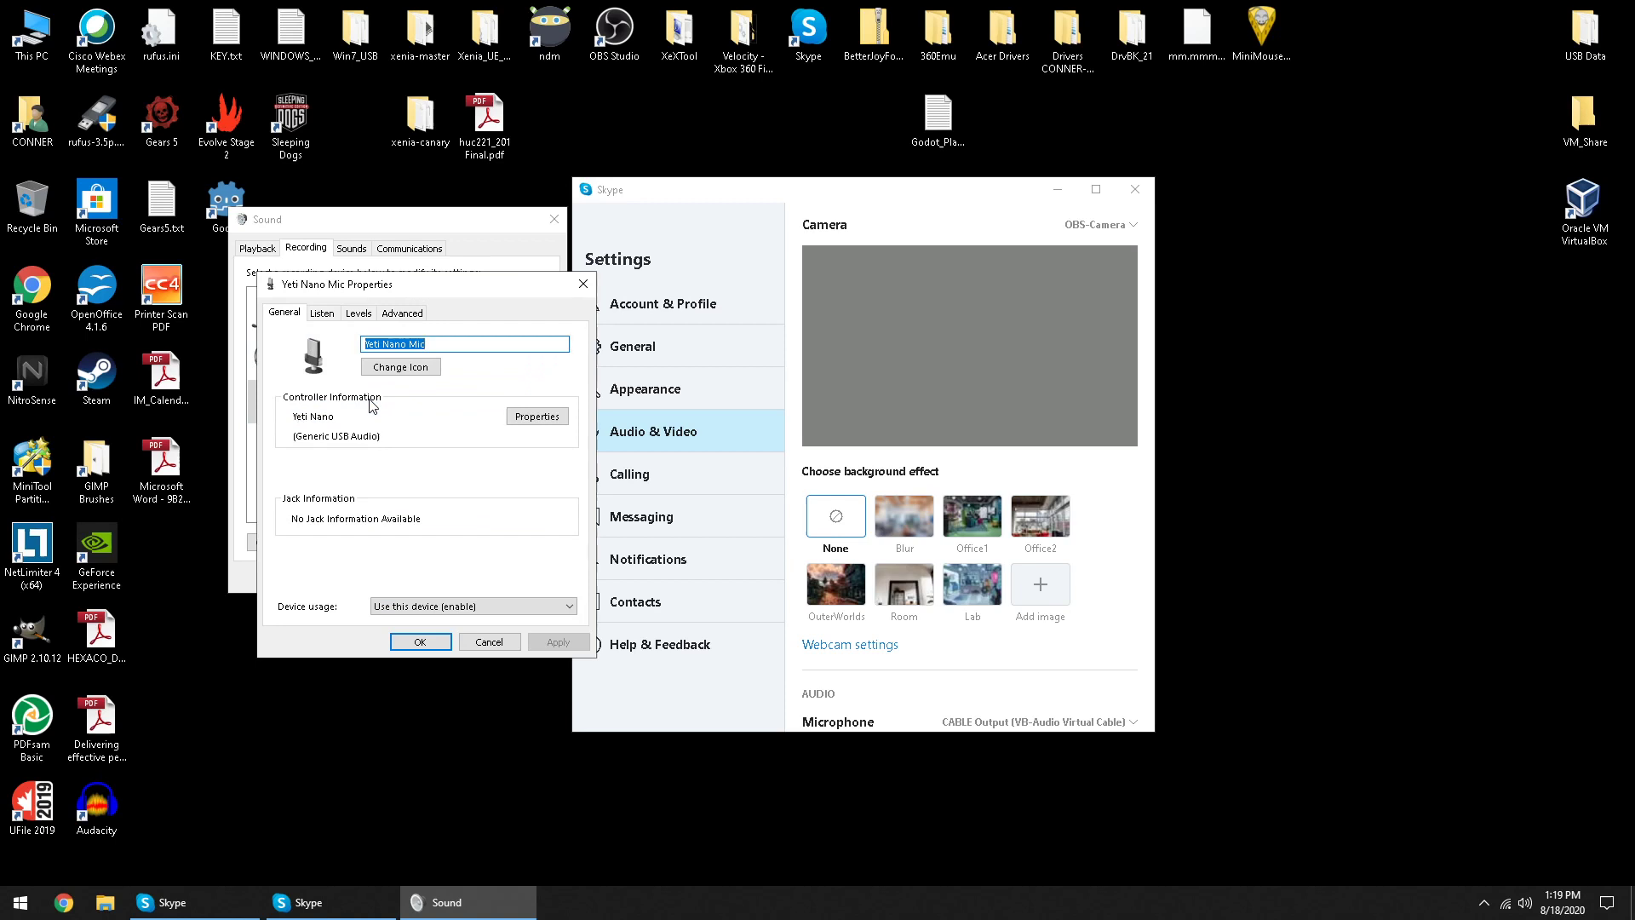
pyautogui.click(358, 313)
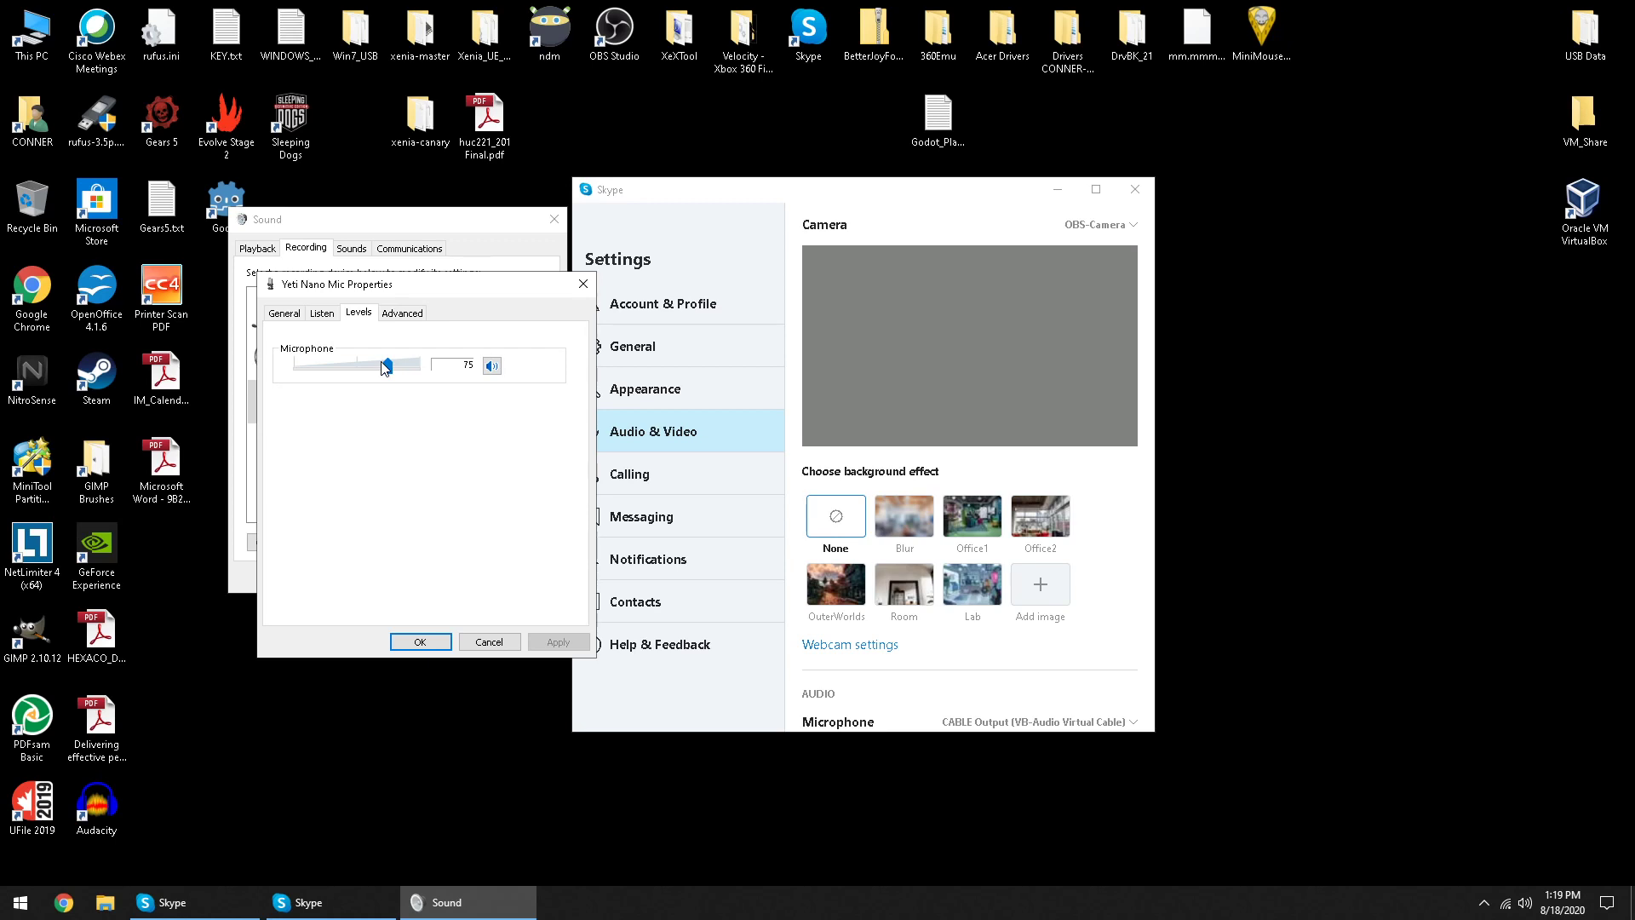
pyautogui.click(319, 315)
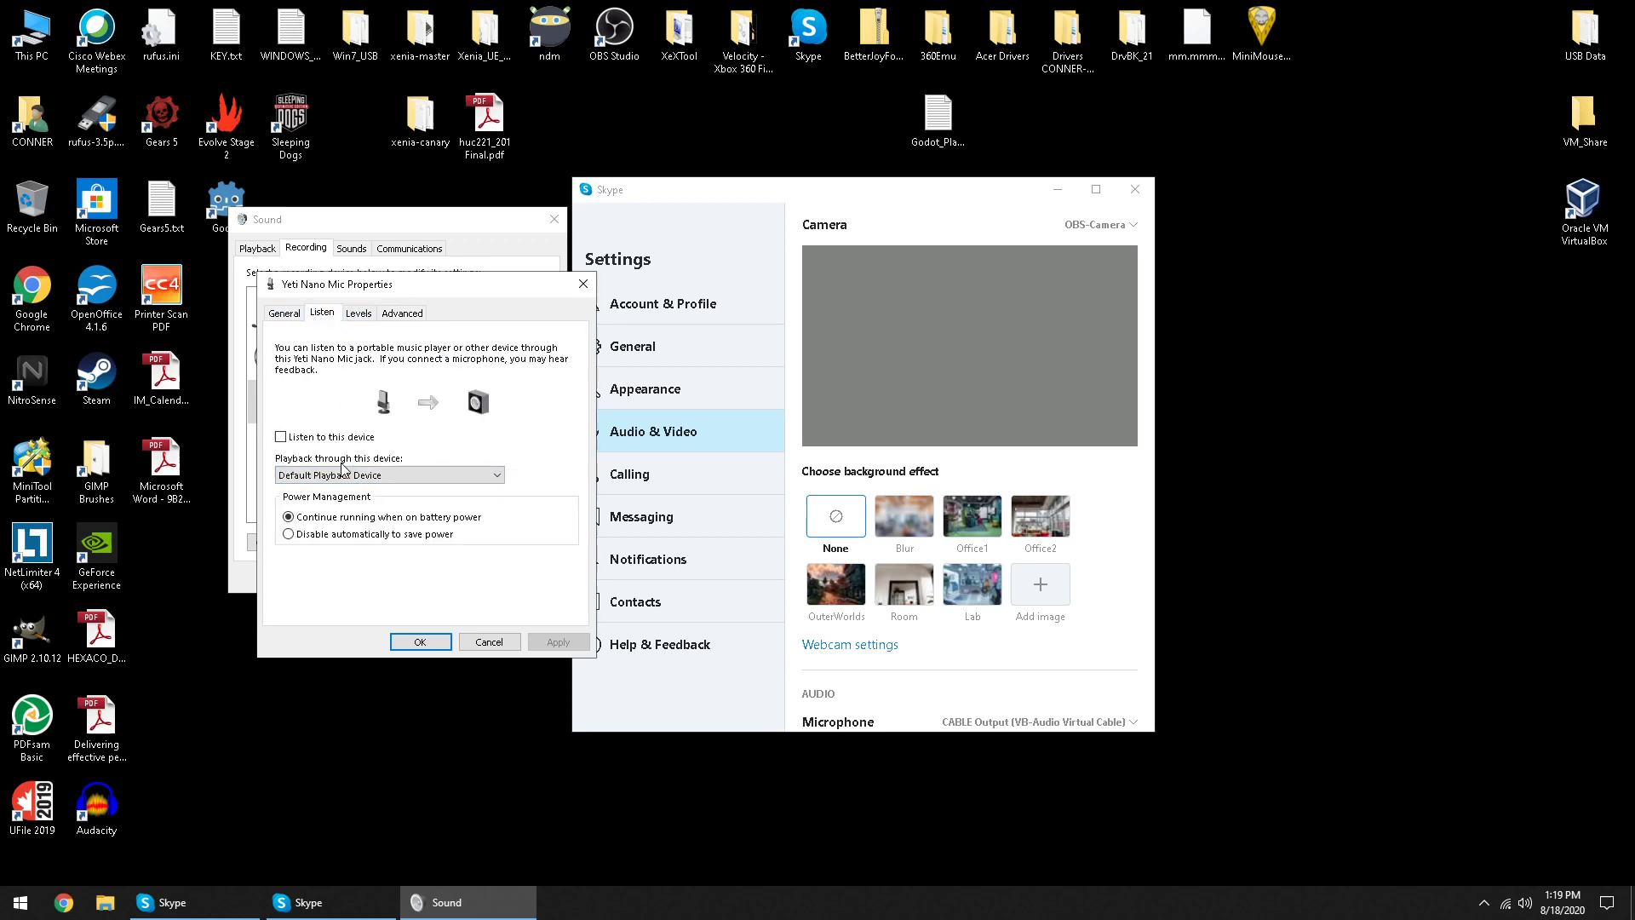
pyautogui.click(278, 313)
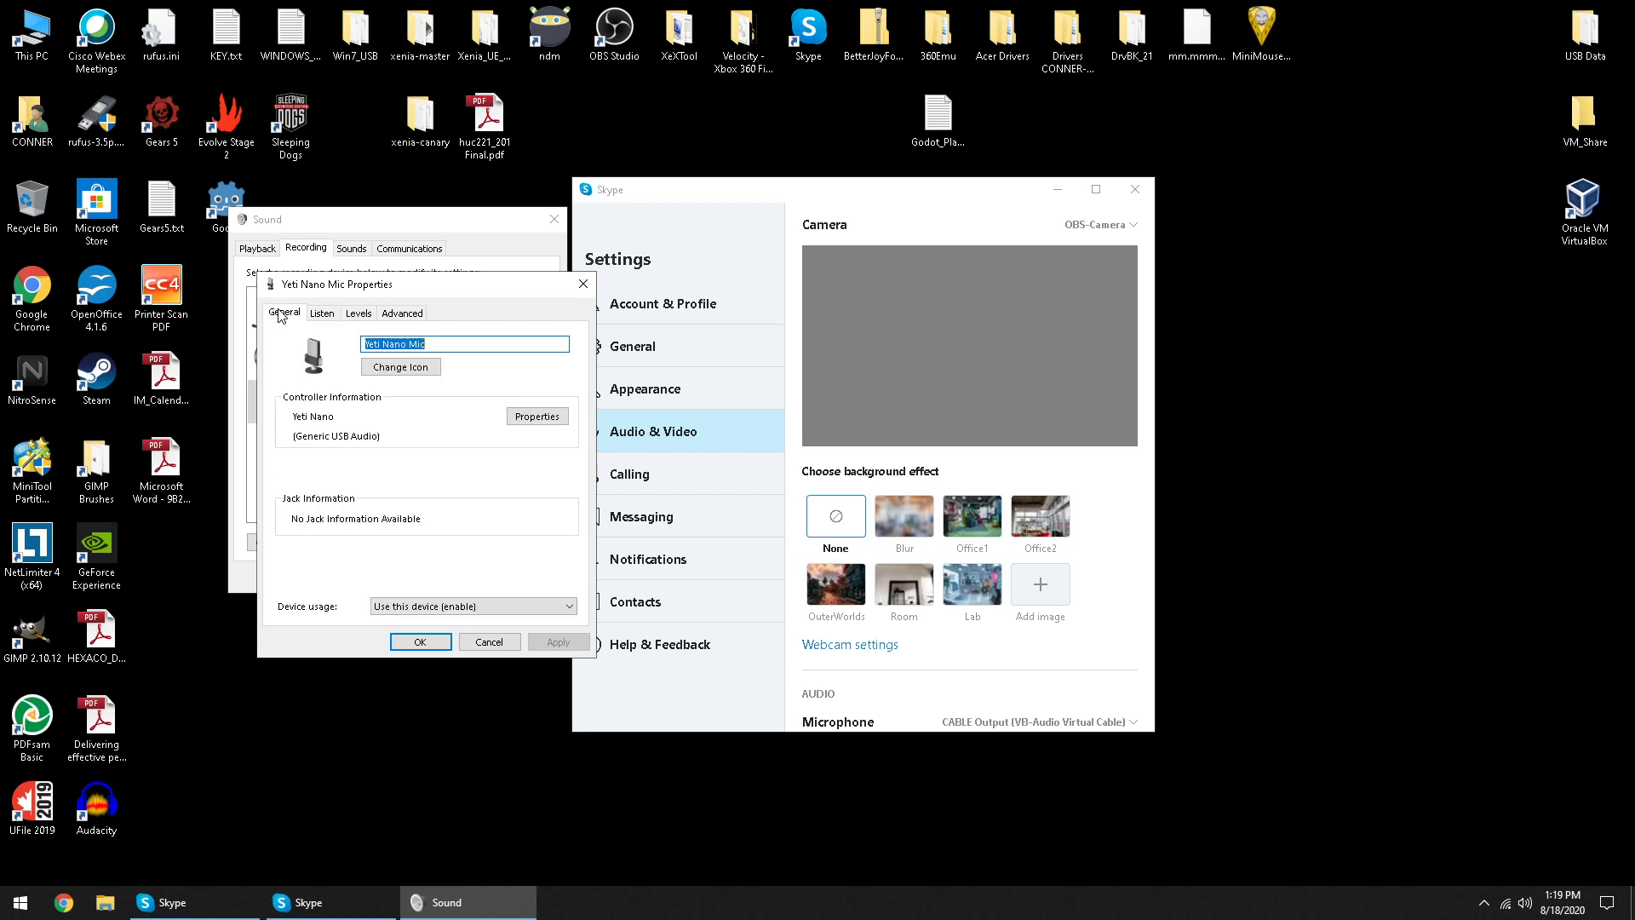
pyautogui.click(393, 314)
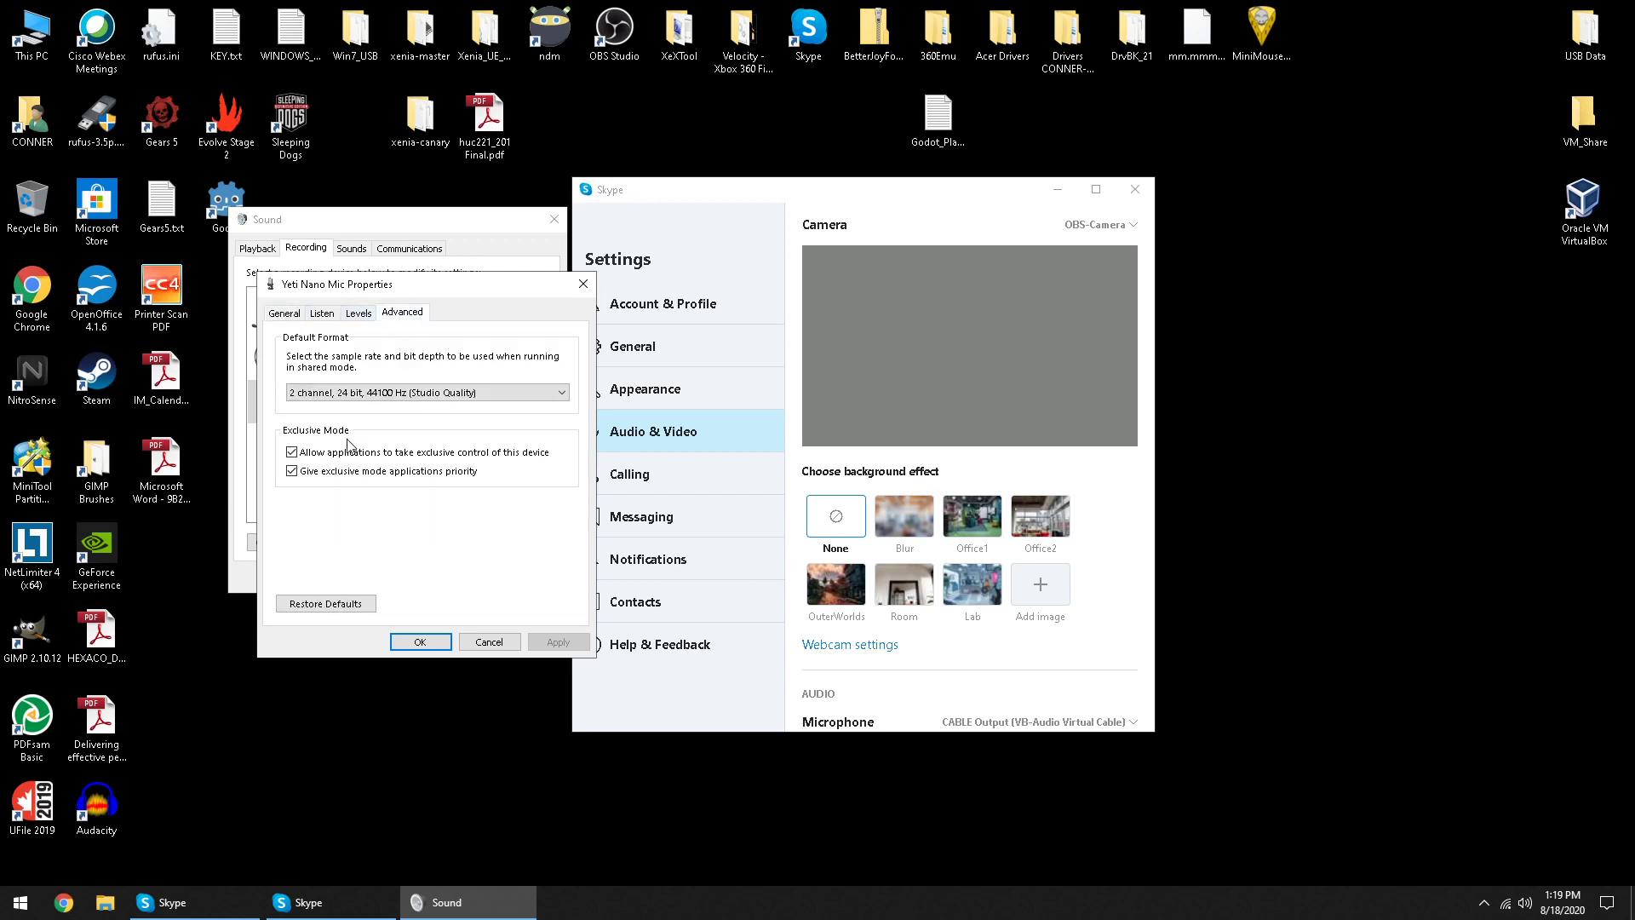
pyautogui.click(355, 314)
pyautogui.click(283, 313)
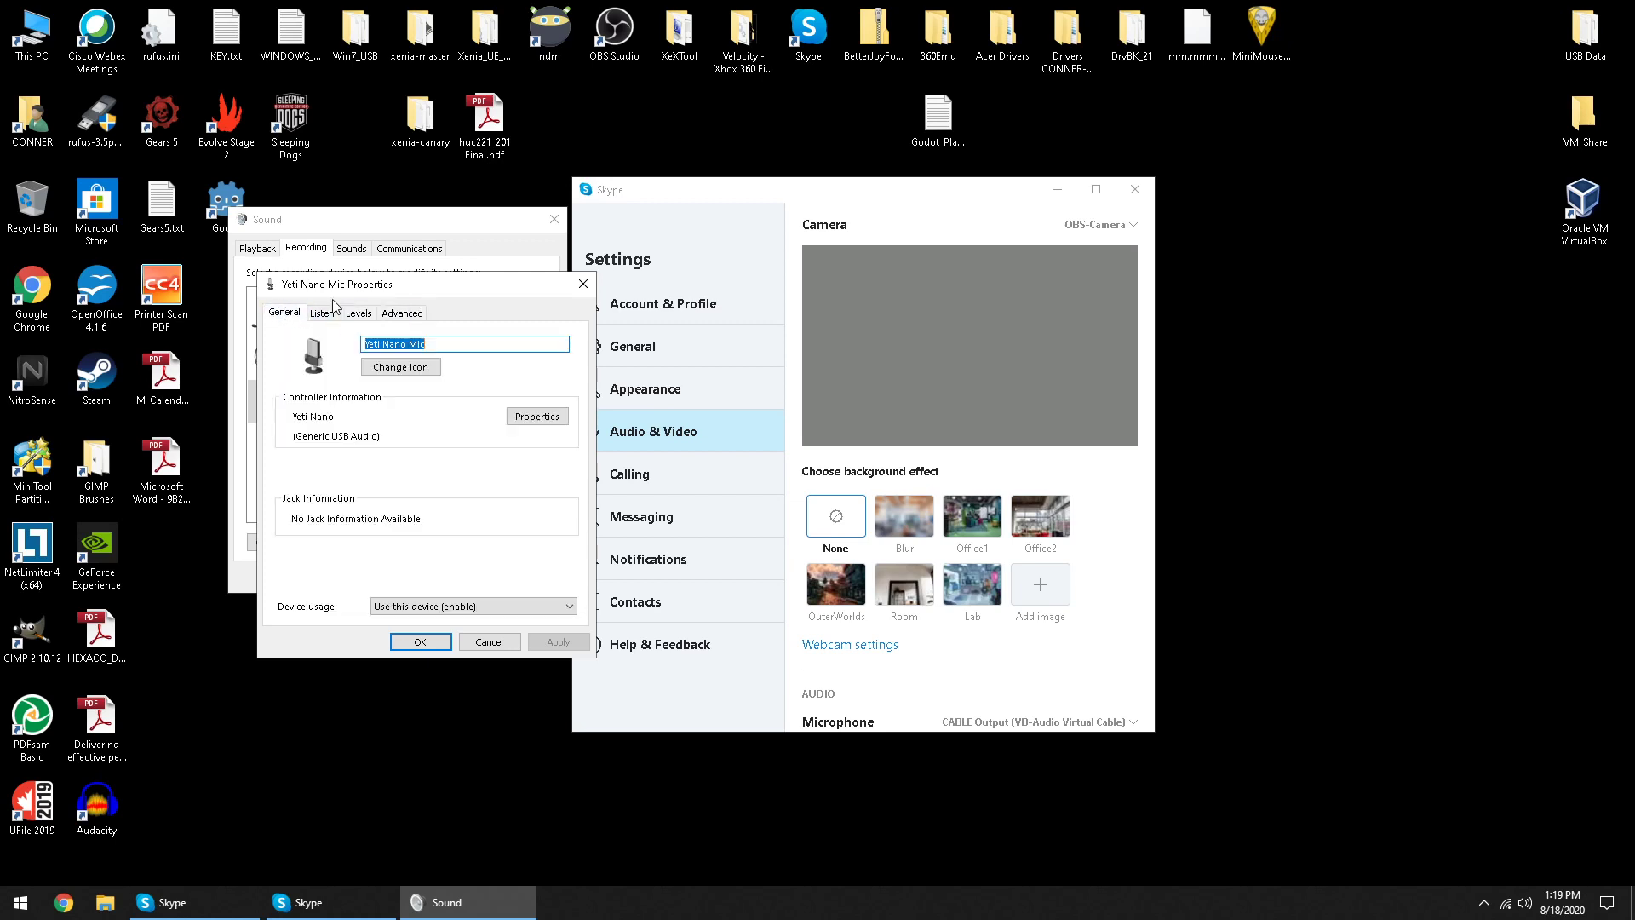
# Step: Close Yeti Nano Mic properties and check Skype's Audio & Video microphone is CABLE Output
pyautogui.click(584, 284)
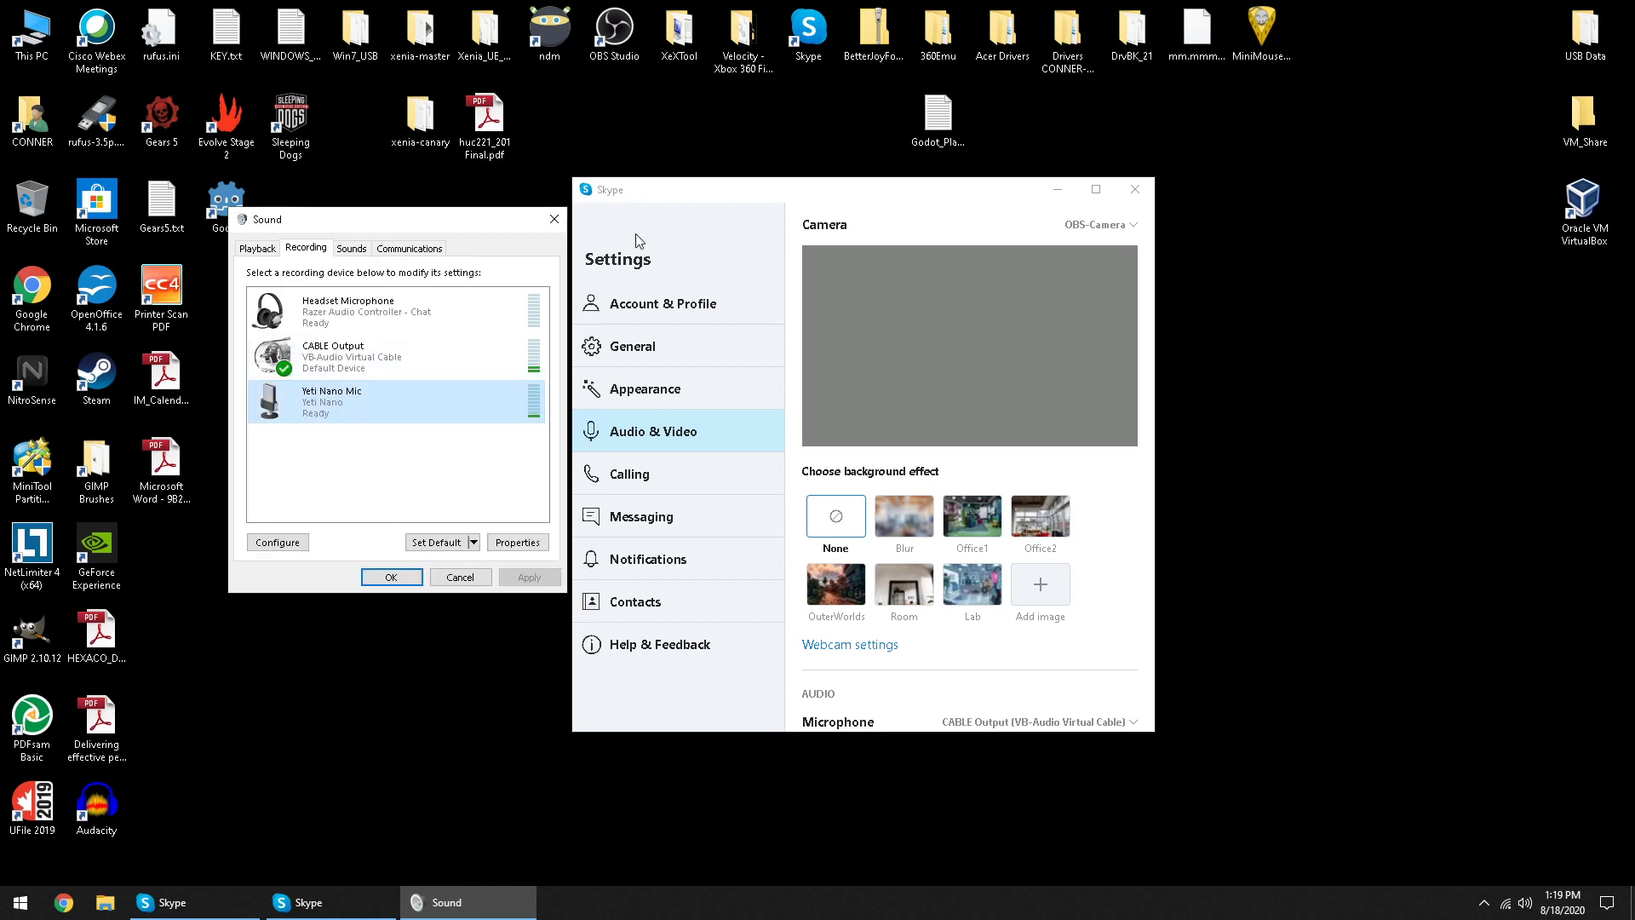
pyautogui.click(656, 431)
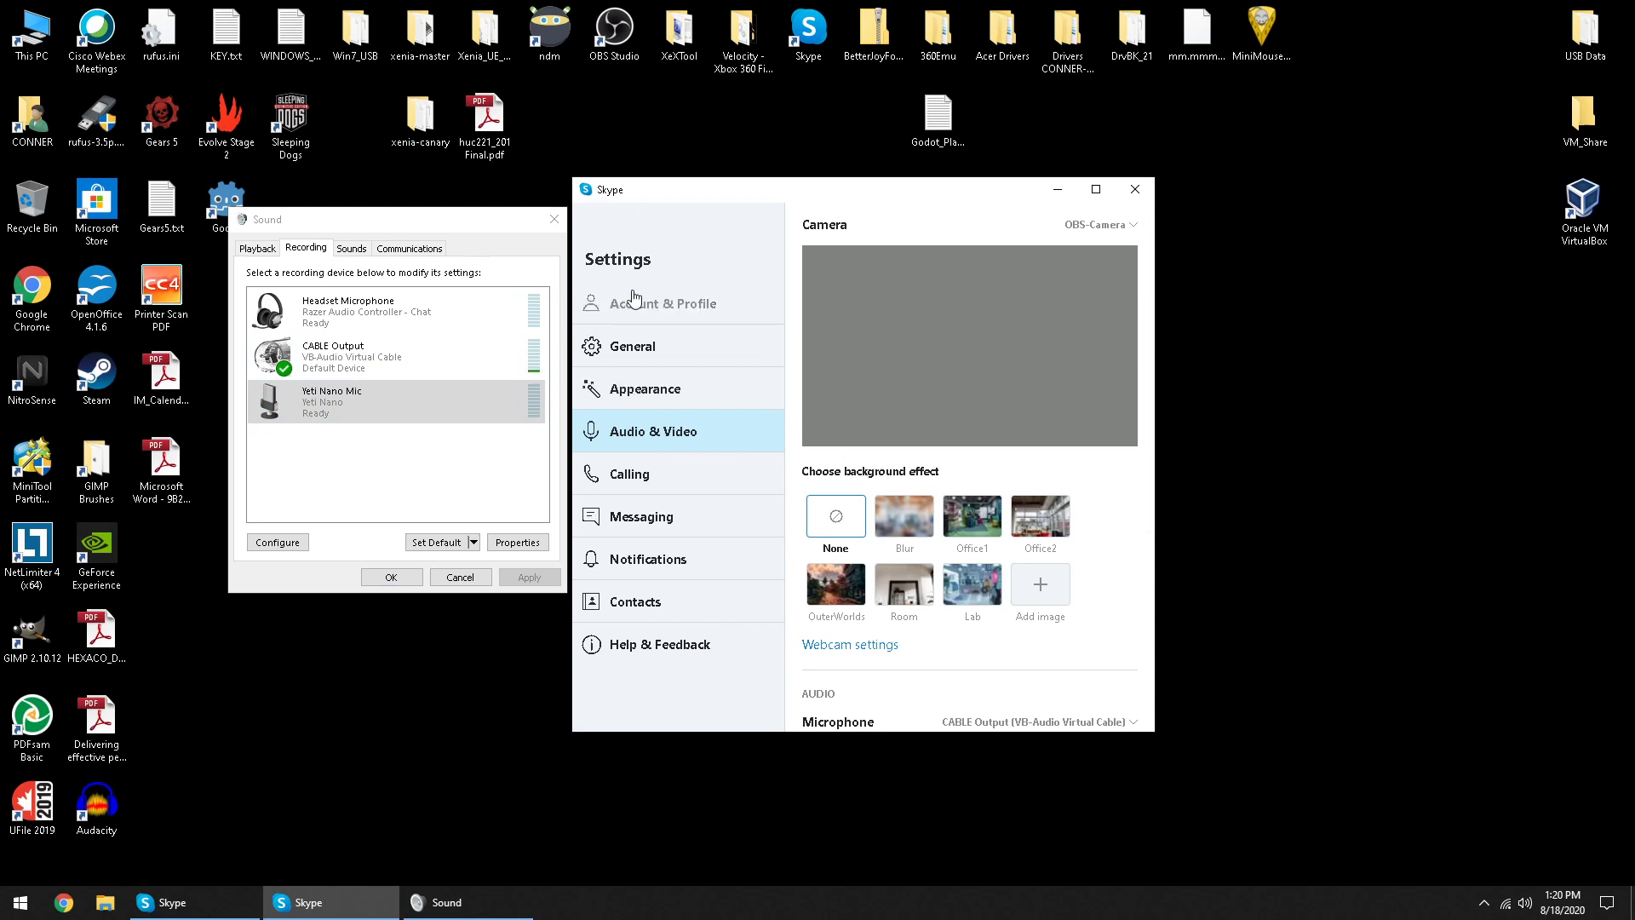
pyautogui.scroll(-4, 957, 454)
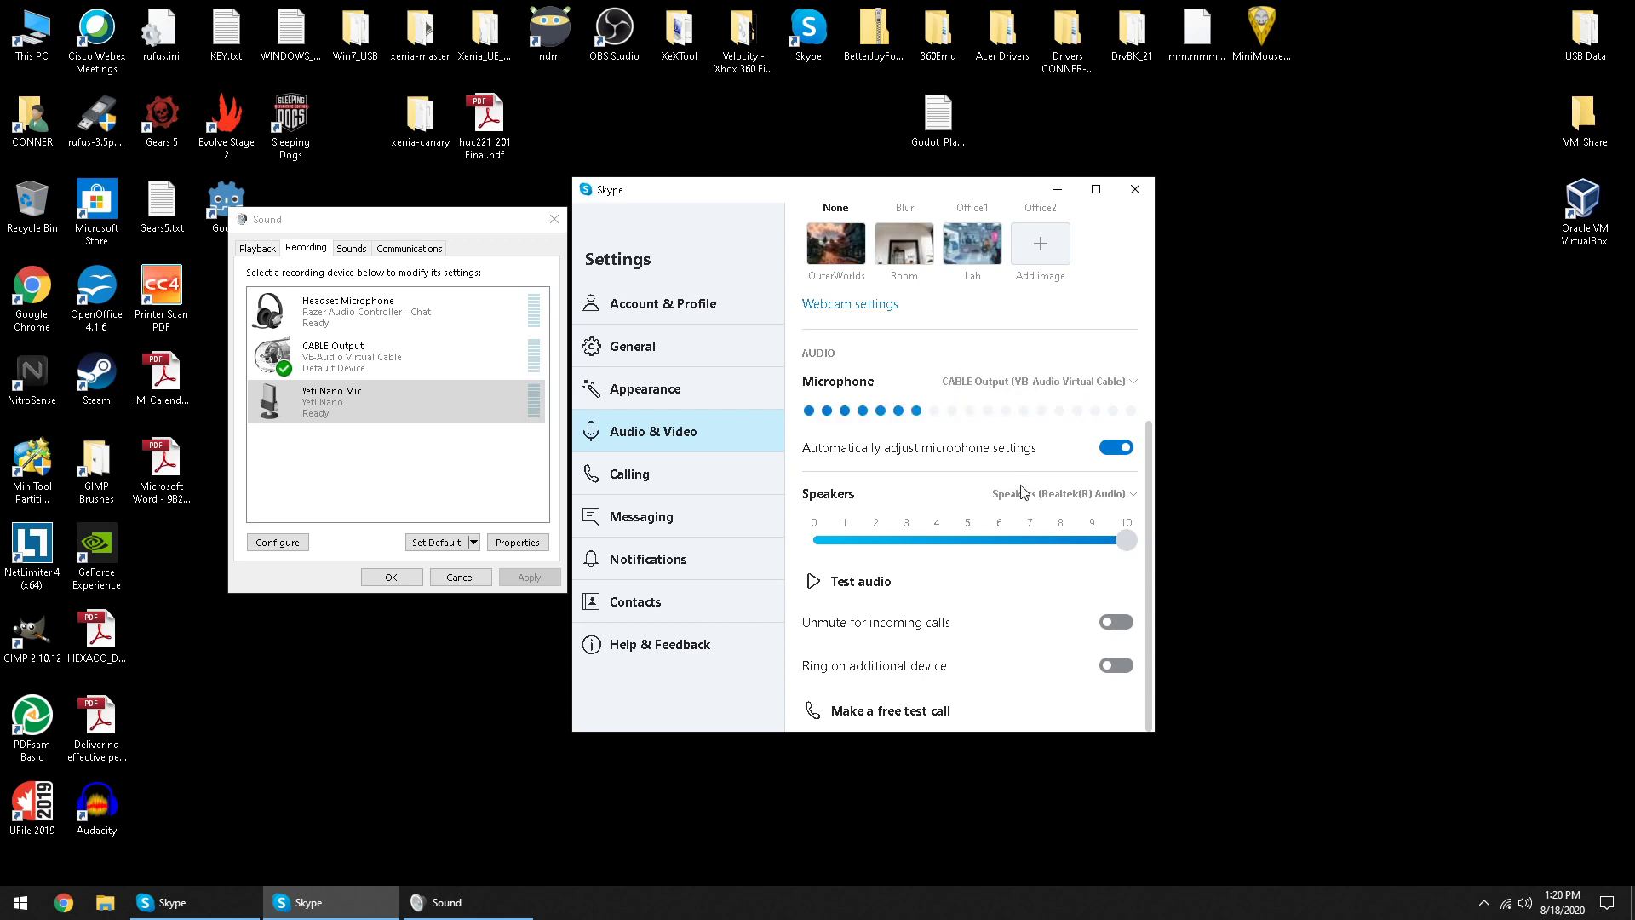
pyautogui.scroll(5, 1007, 511)
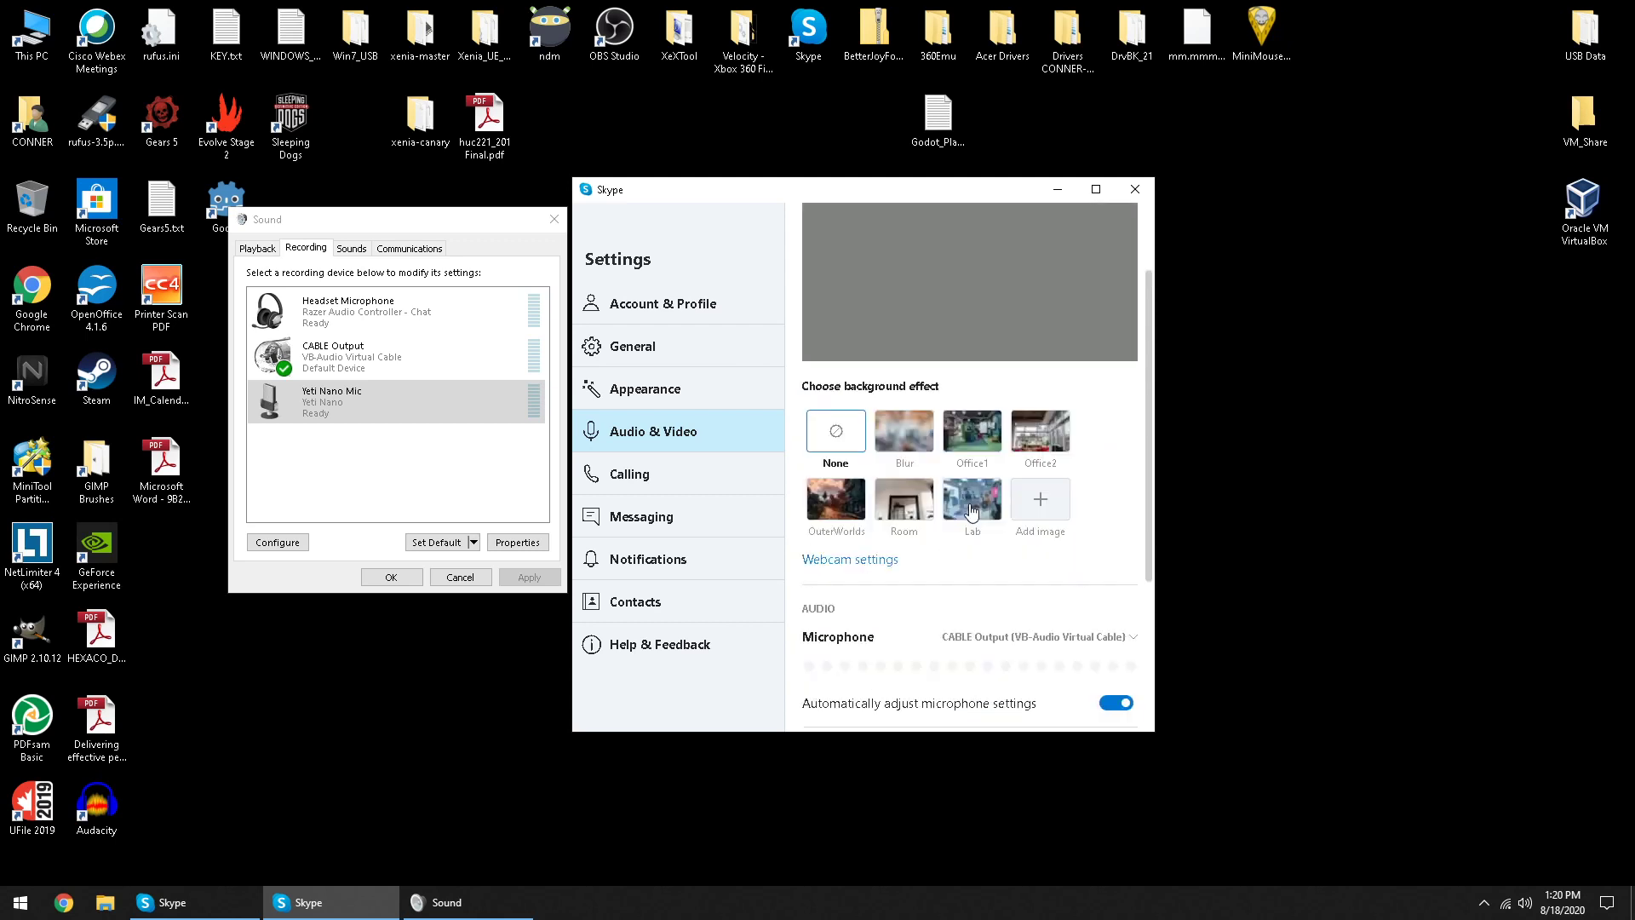
pyautogui.scroll(-5, 975, 494)
pyautogui.scroll(5, 996, 434)
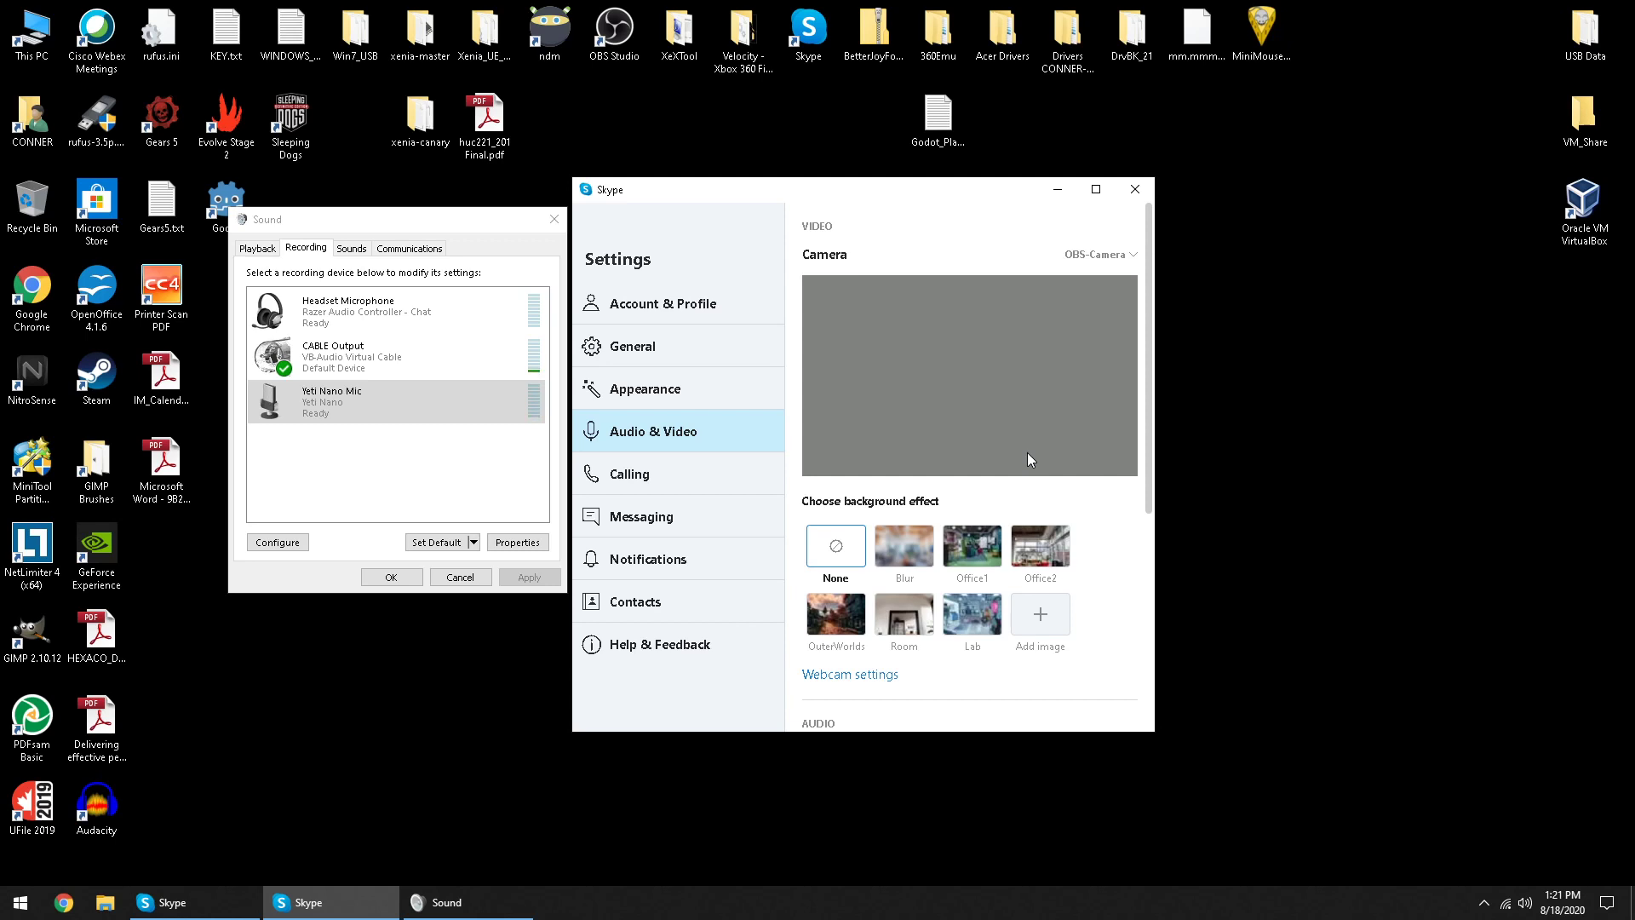
pyautogui.scroll(-3, 1023, 453)
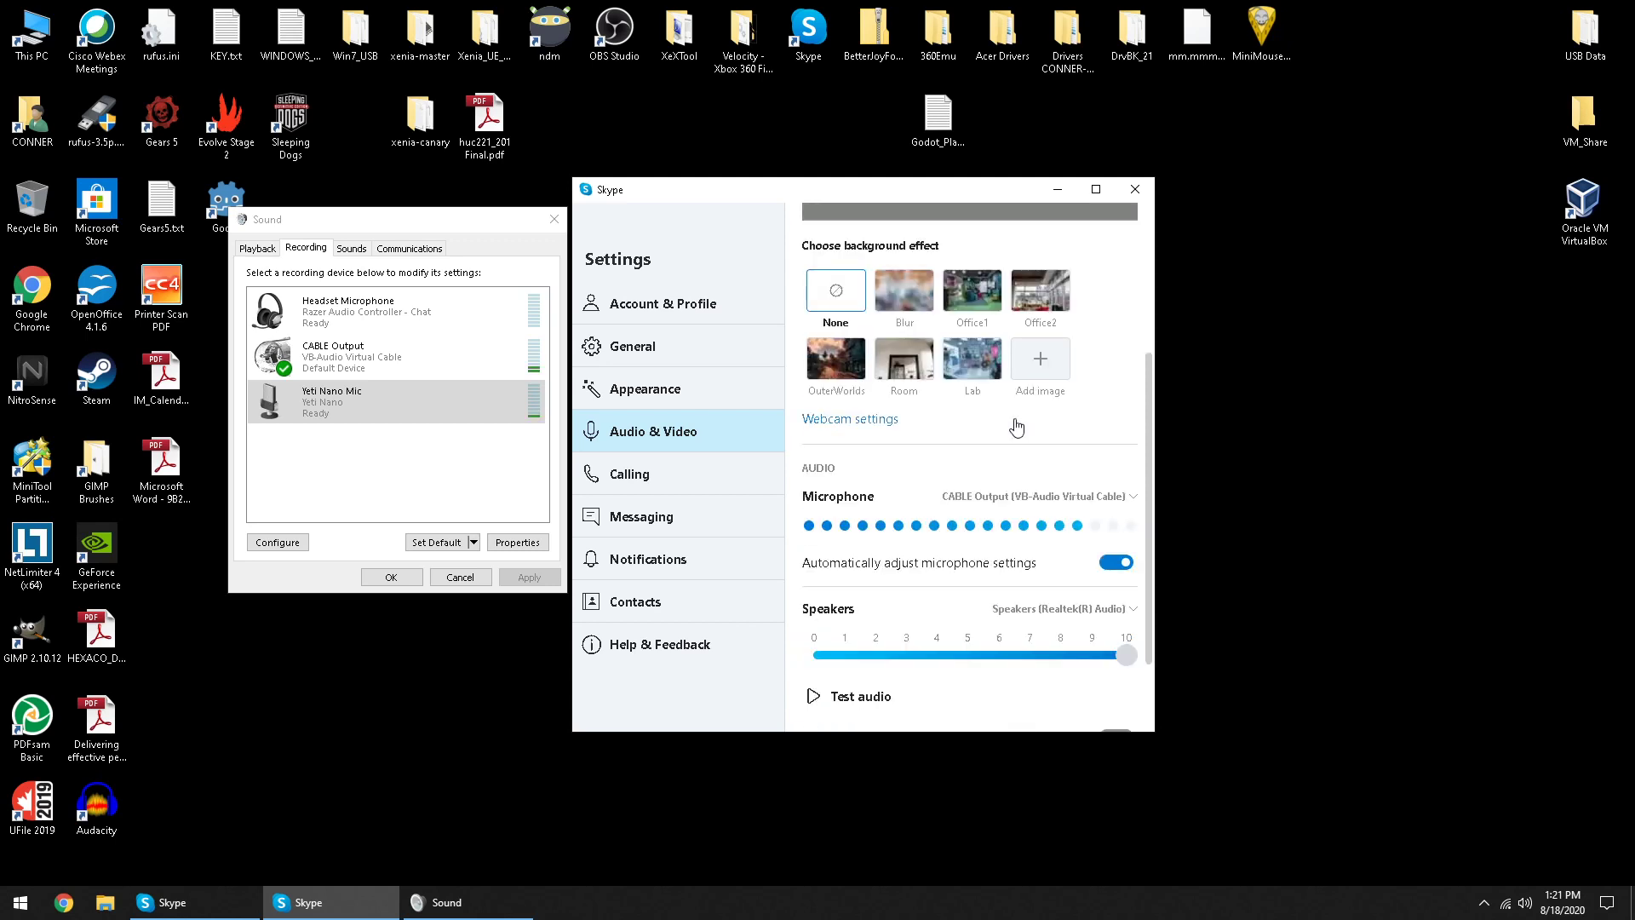
pyautogui.scroll(3, 1016, 428)
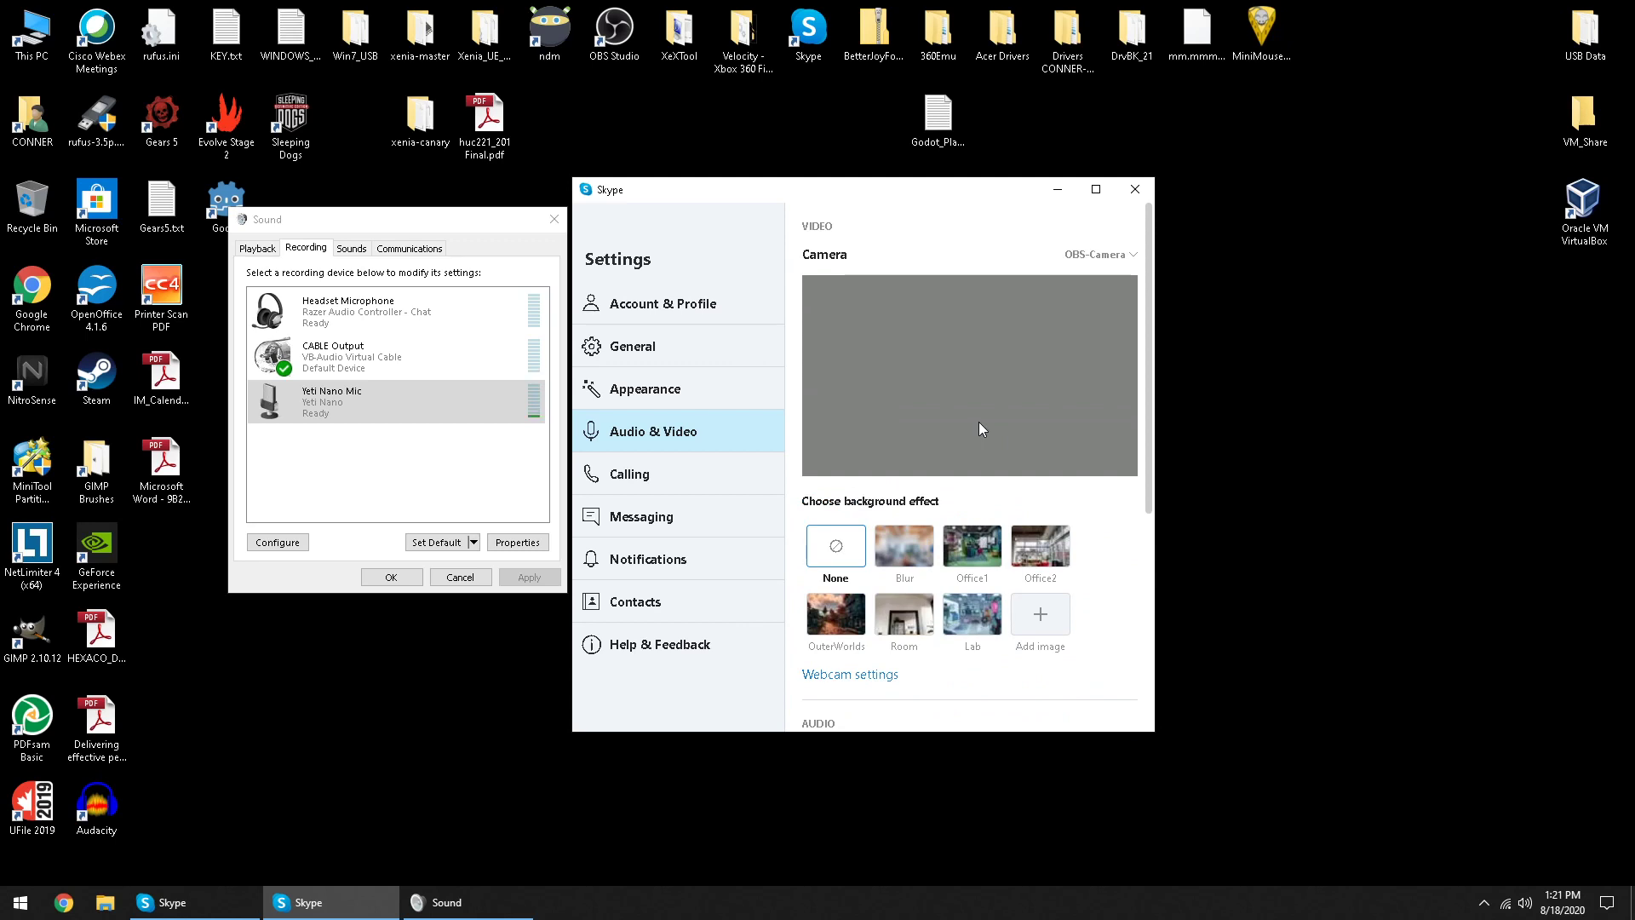
pyautogui.scroll(-4, 975, 432)
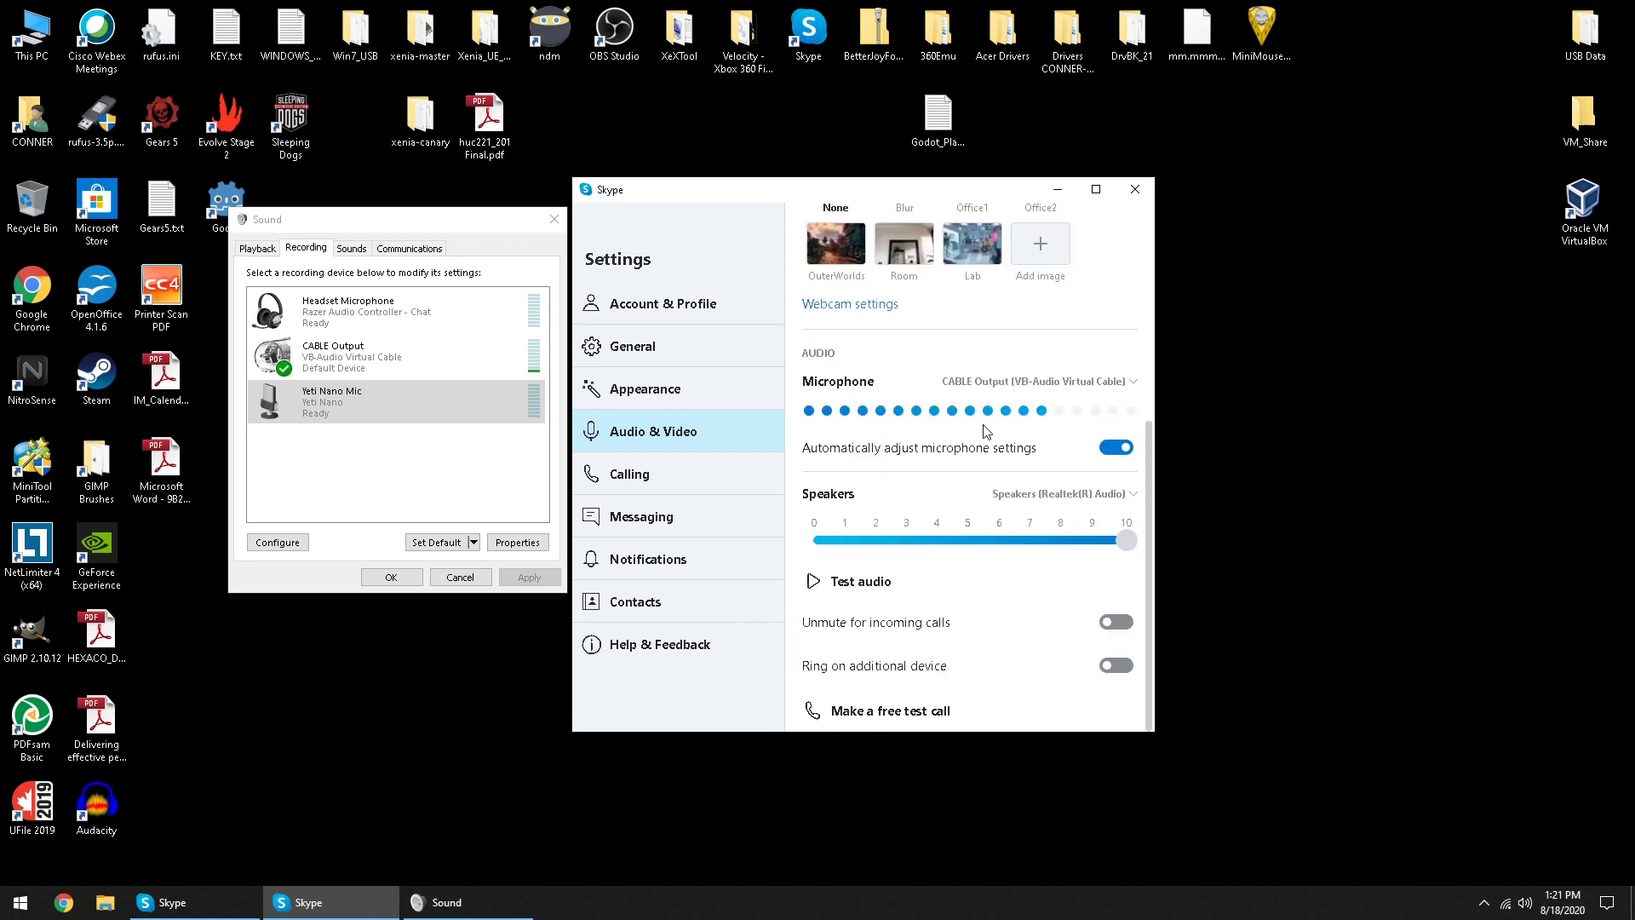
pyautogui.scroll(4, 984, 431)
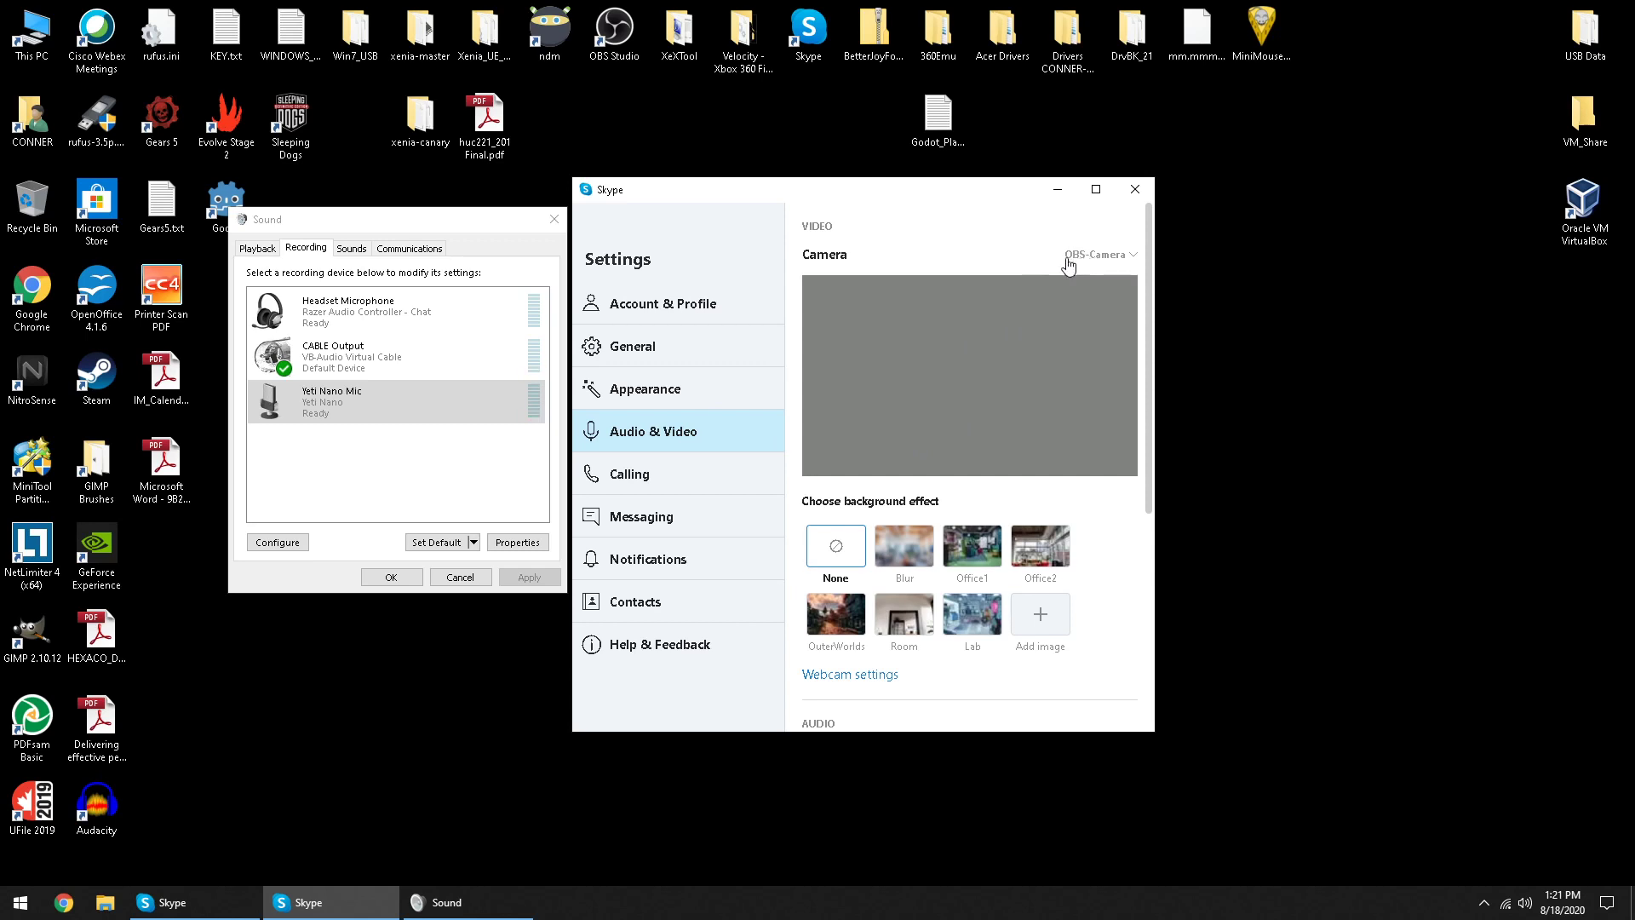
pyautogui.scroll(-3, 962, 408)
pyautogui.scroll(-1, 962, 409)
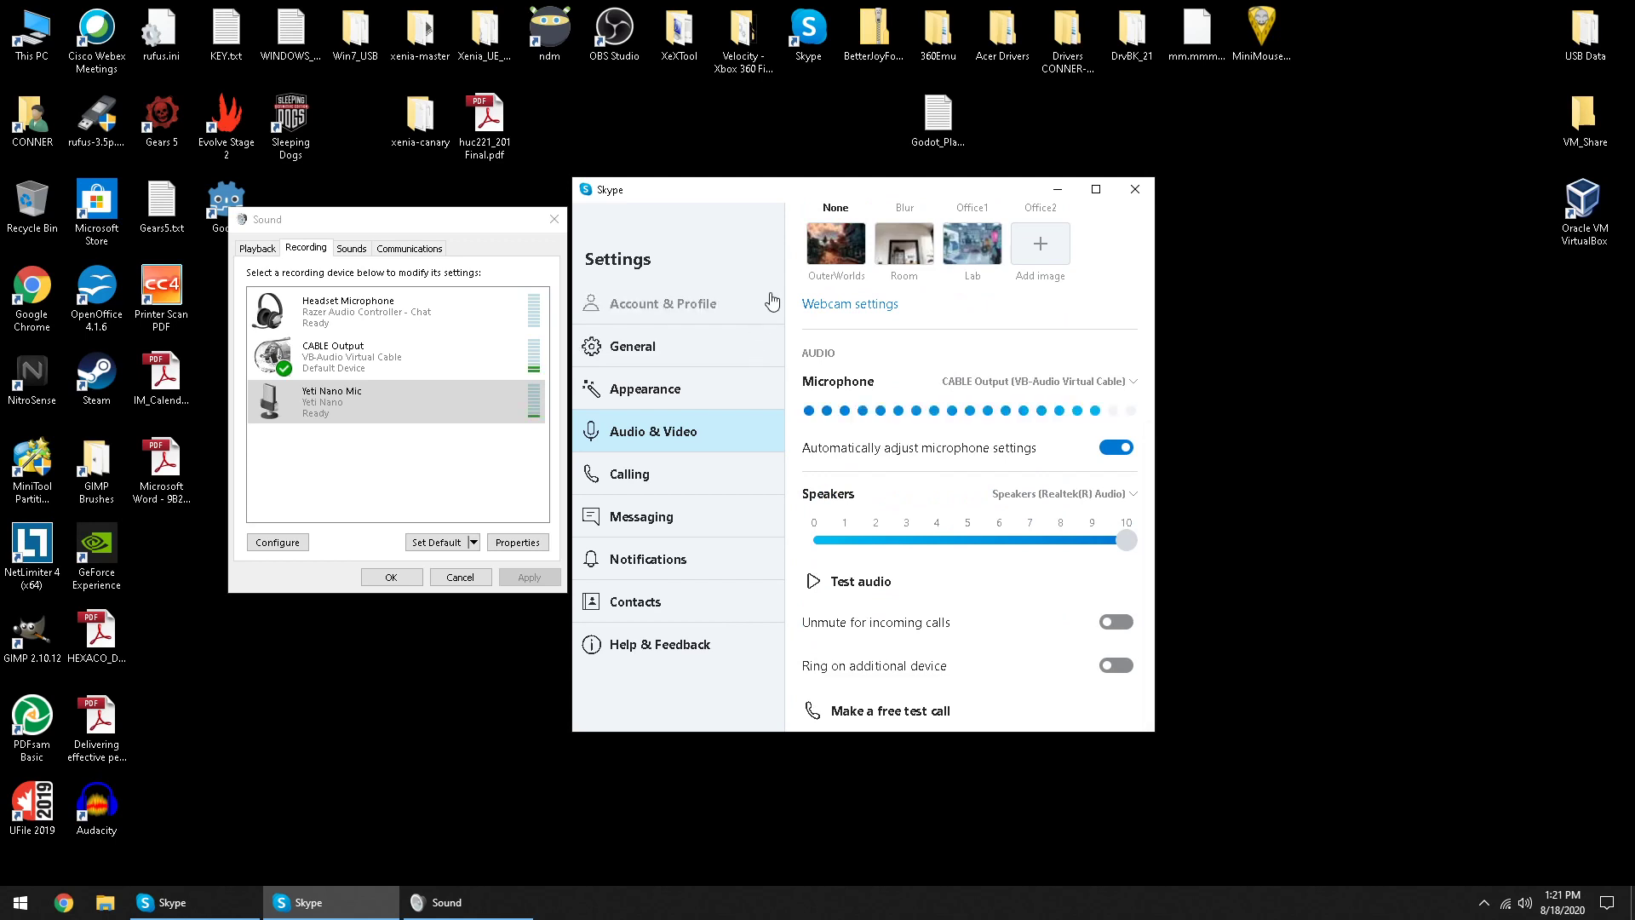
# Step: Select Yeti Nano Mic in the Sound dialog, then restore OBS from the hidden tray icons
pyautogui.click(366, 395)
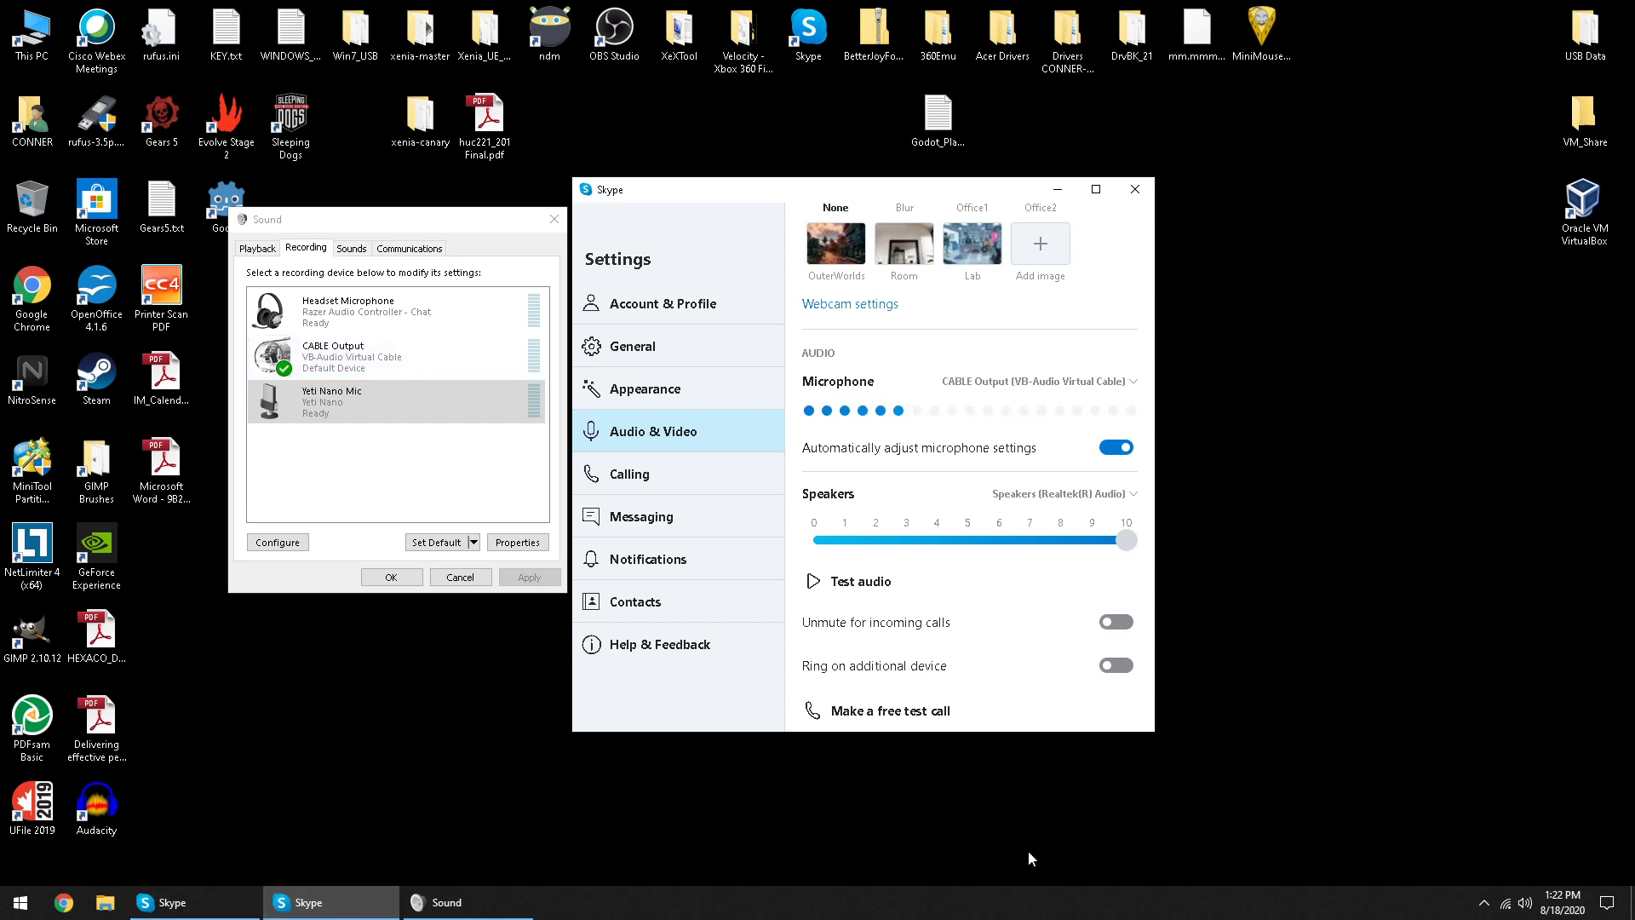
pyautogui.click(1483, 902)
pyautogui.click(1518, 869)
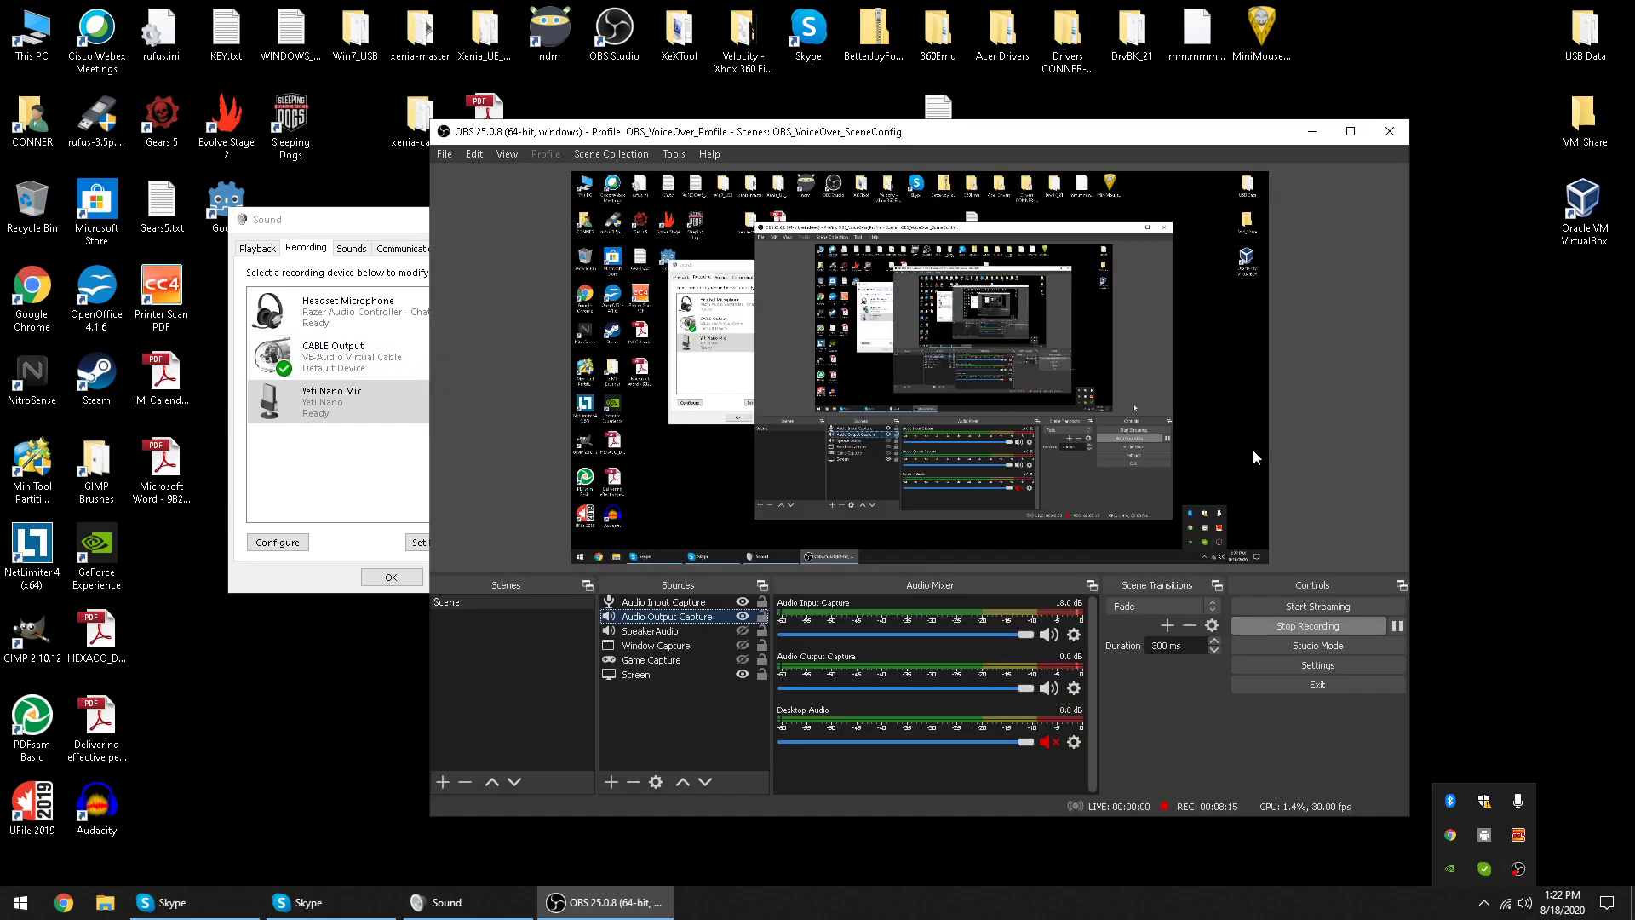